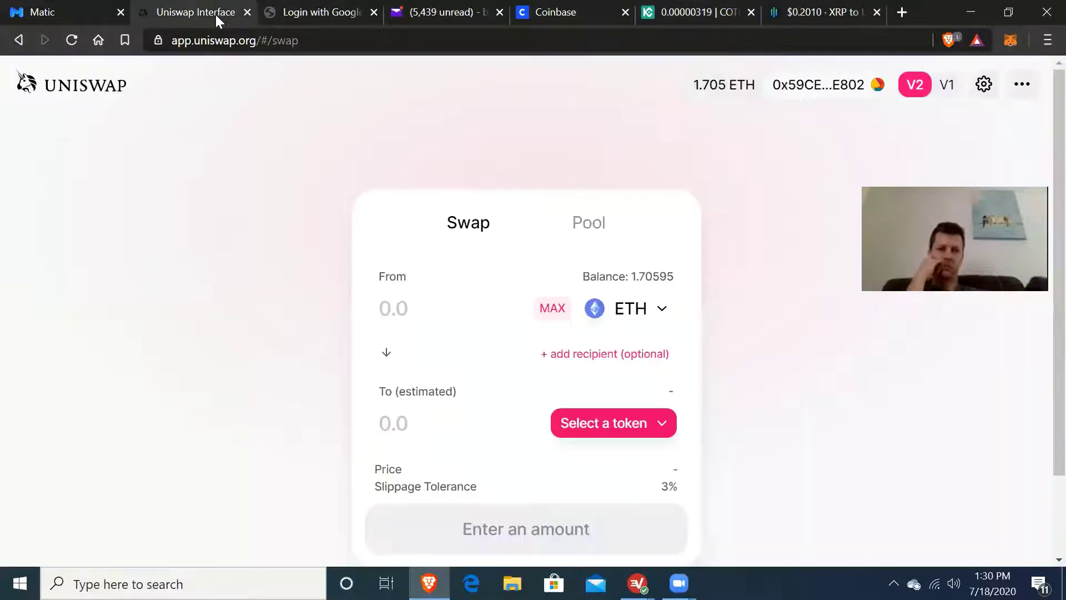
Bring up the MetaMask wallet popup showing about 1.706 ETH on mainnet
click(1006, 39)
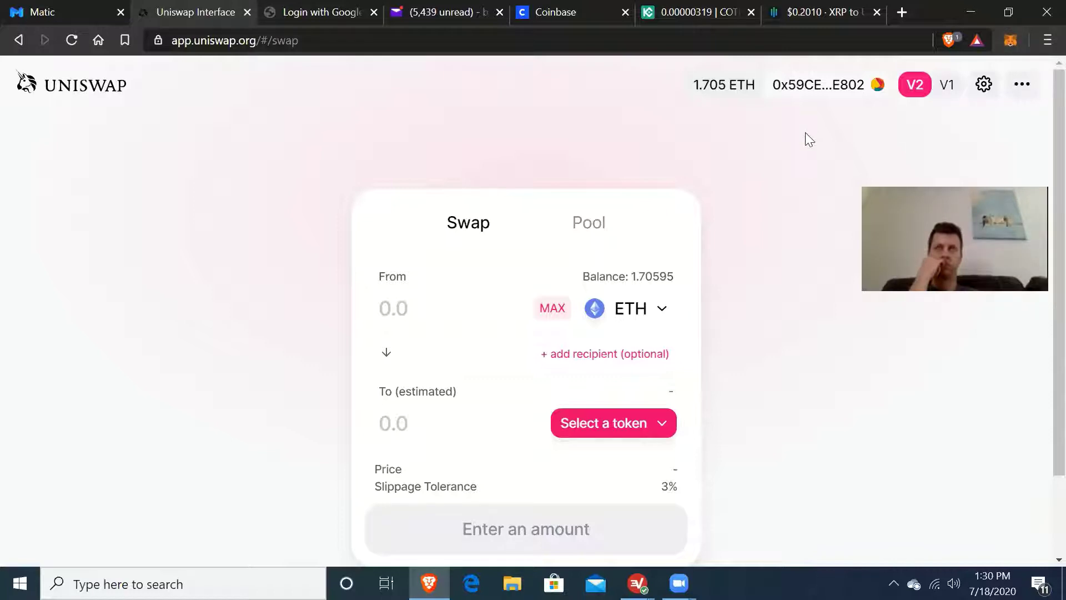
Review wallet assets (1.706 ETH, WETH, 10000 DEC, 100 DMG) and close MetaMask
click(1007, 44)
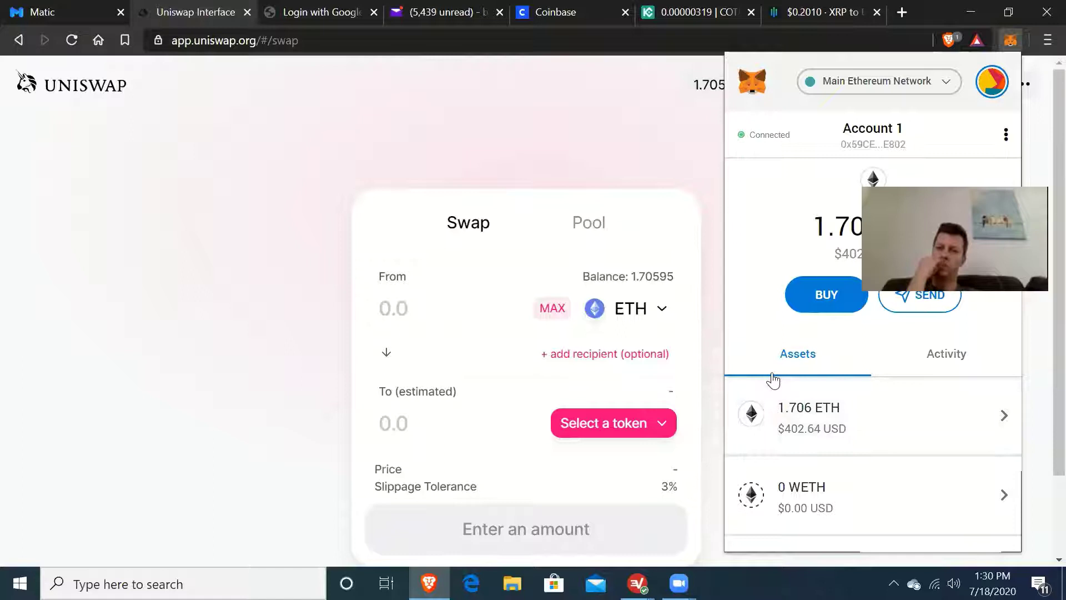
scroll(768, 389, down, 3)
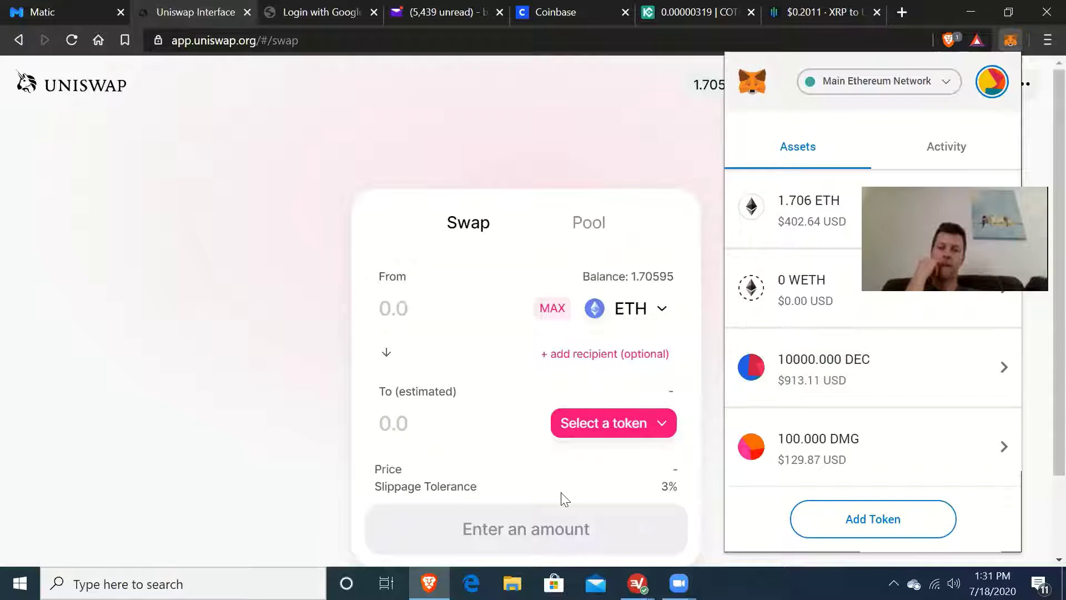
Dismiss the wallet and bring up the 'Select a token' list for the receive side
click(599, 427)
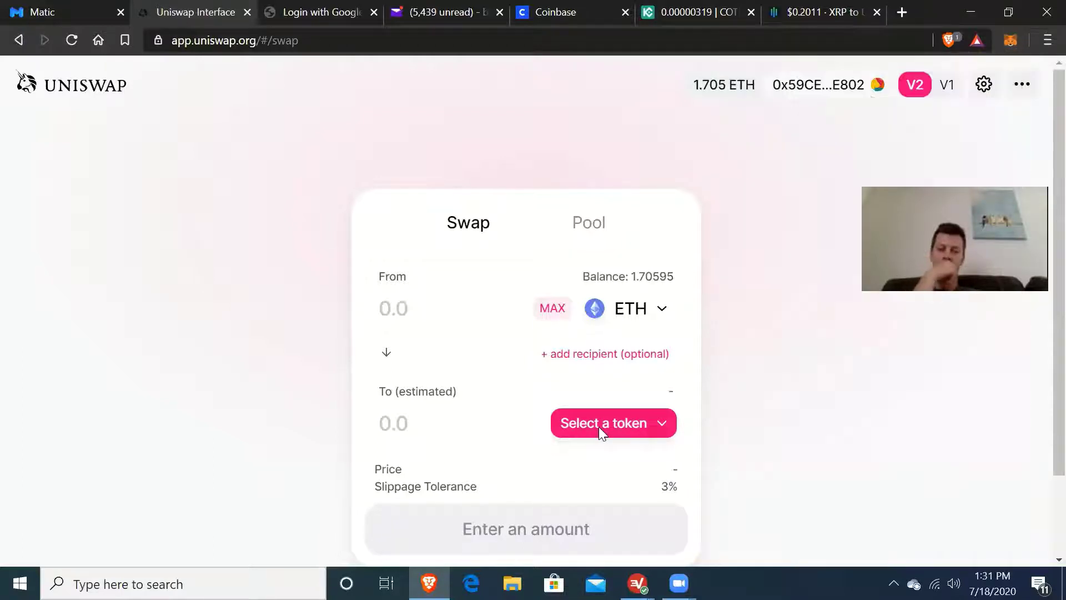
click(598, 427)
scroll(605, 325, down, 5)
scroll(604, 326, down, 4)
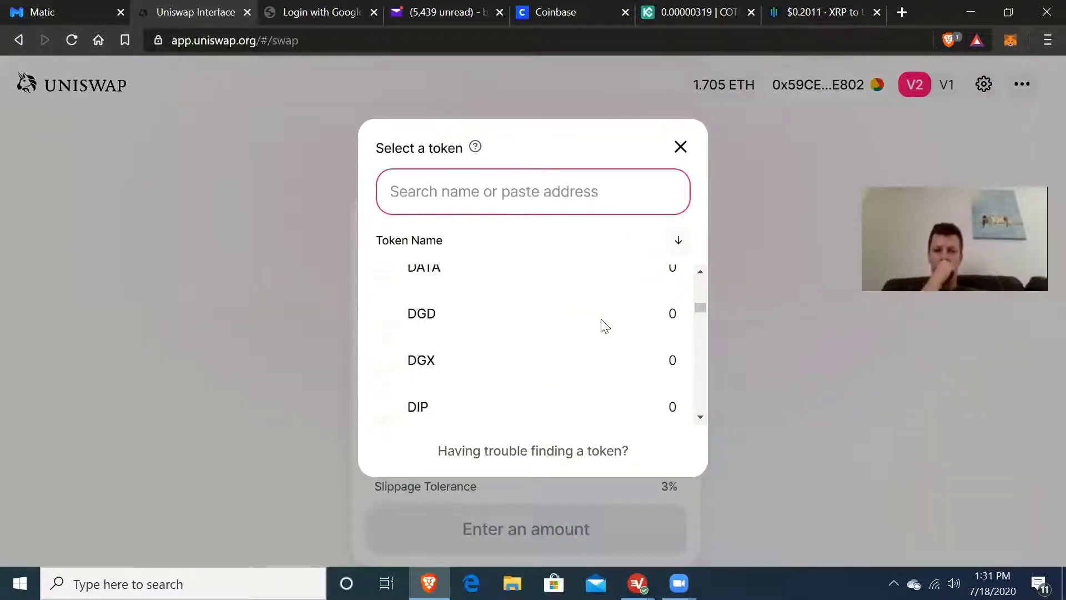
scroll(605, 326, down, 4)
scroll(604, 325, down, 4)
scroll(605, 326, down, 2)
scroll(604, 326, down, 1)
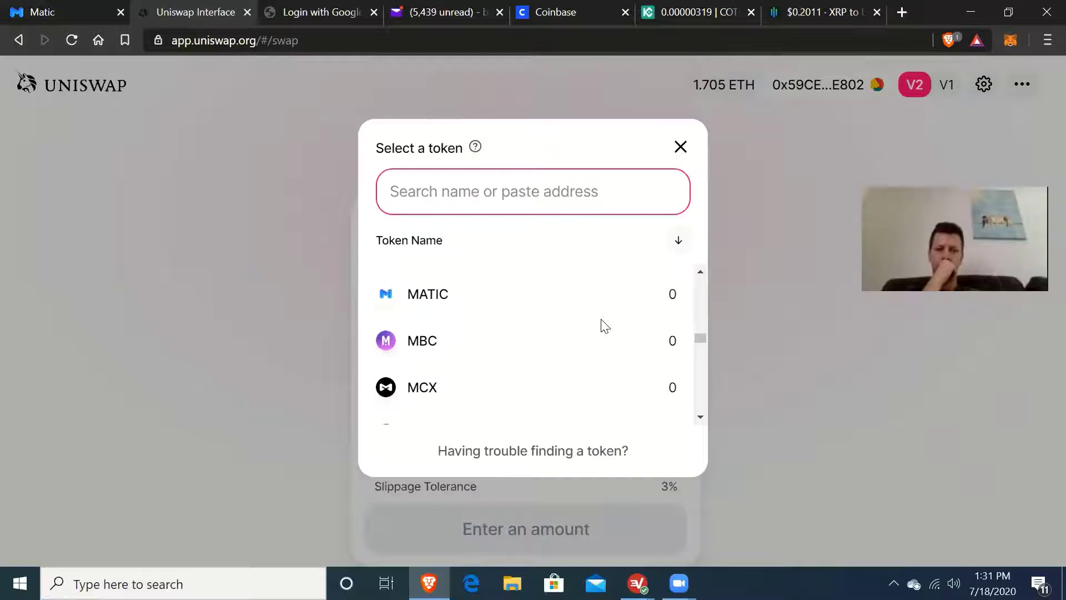
scroll(605, 326, down, 3)
scroll(604, 326, down, 4)
scroll(605, 326, down, 3)
scroll(605, 325, down, 2)
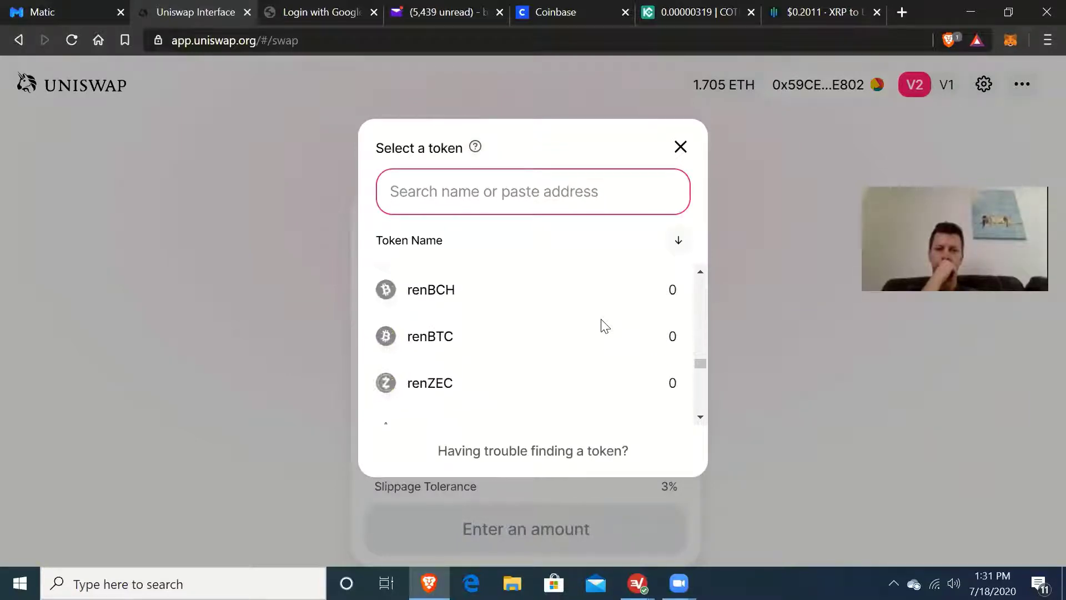
scroll(605, 326, down, 3)
scroll(605, 326, down, 3)
scroll(605, 326, down, 4)
scroll(604, 325, down, 3)
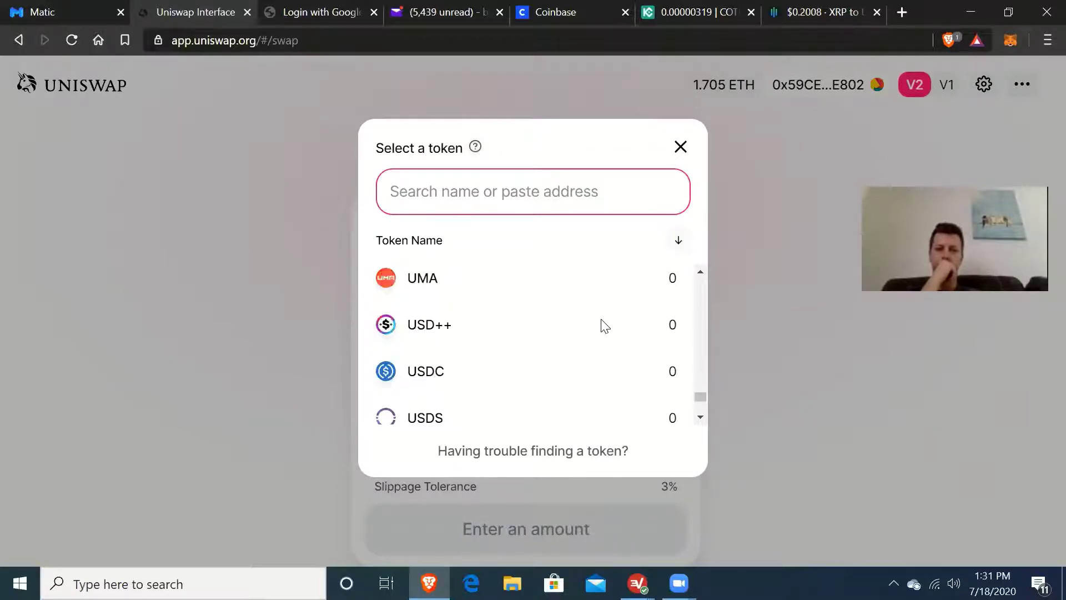
scroll(606, 326, down, 1)
scroll(606, 326, down, 4)
scroll(604, 325, up, 1)
scroll(604, 325, up, 1)
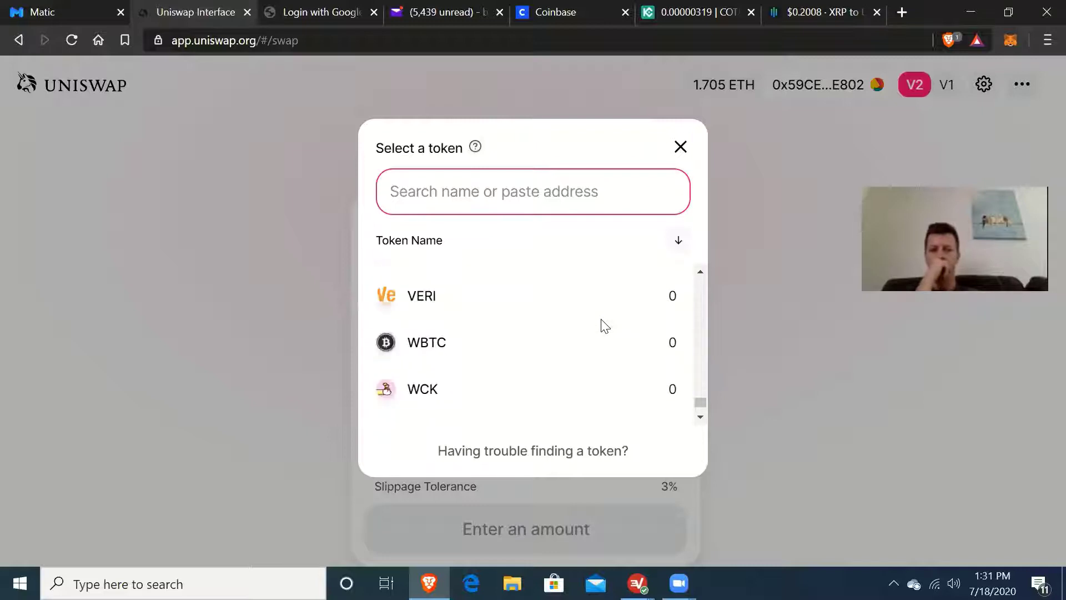
scroll(604, 326, up, 1)
scroll(605, 326, up, 1)
scroll(605, 325, down, 1)
scroll(604, 325, up, 1)
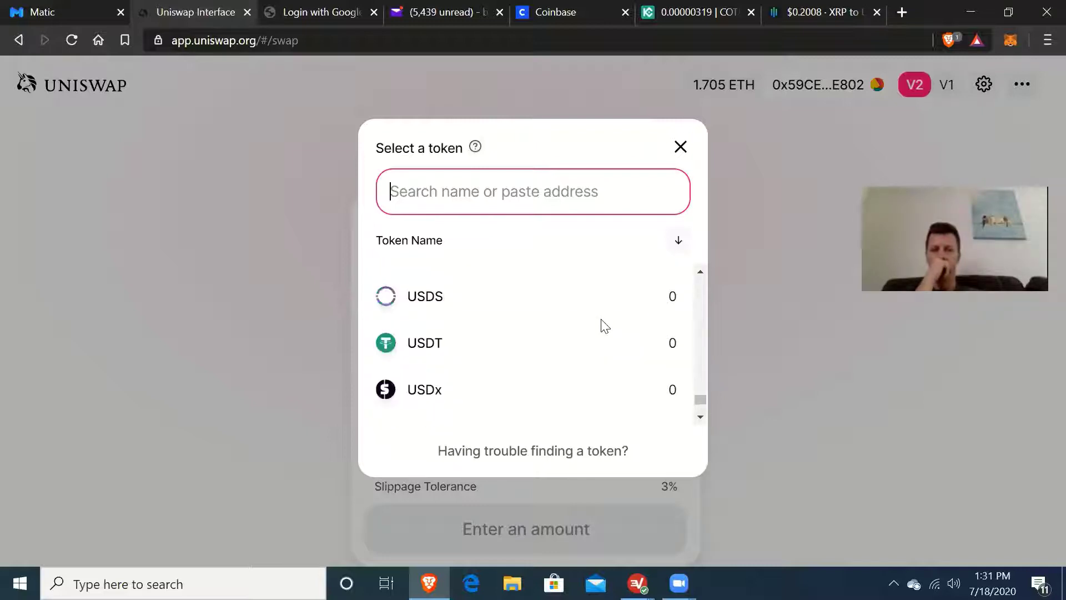
scroll(605, 326, up, 2)
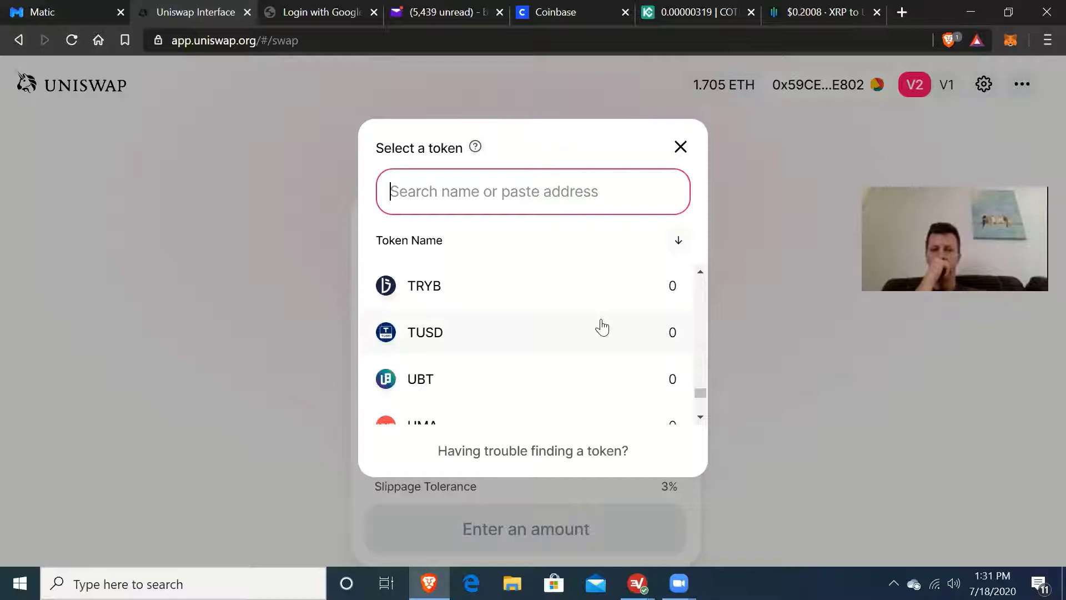
scroll(602, 325, up, 5)
scroll(603, 326, up, 5)
scroll(601, 326, up, 4)
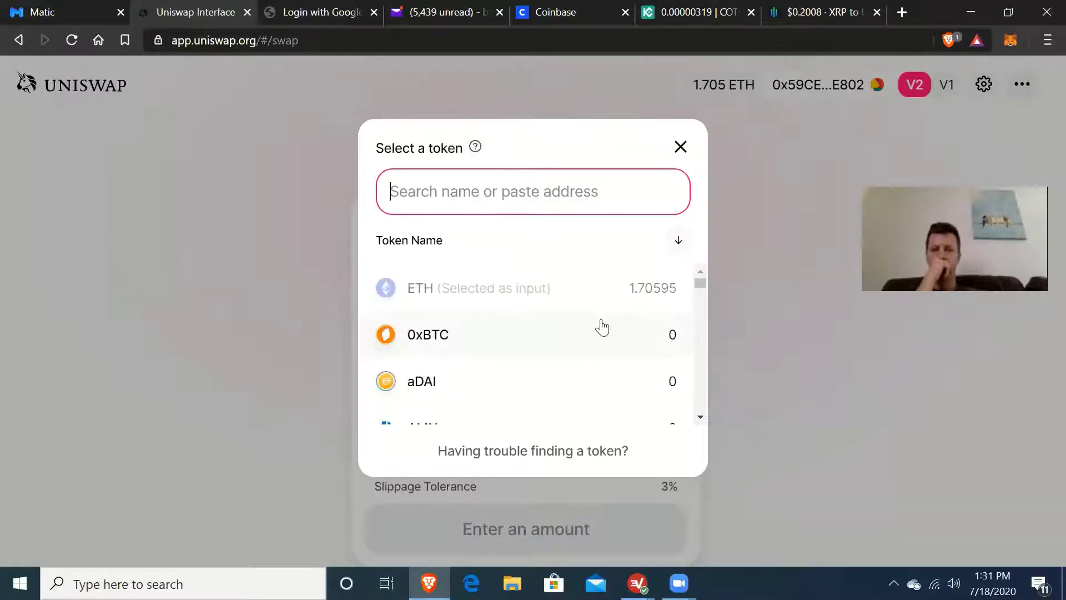
Load etherscan.io in a new browser tab
click(903, 11)
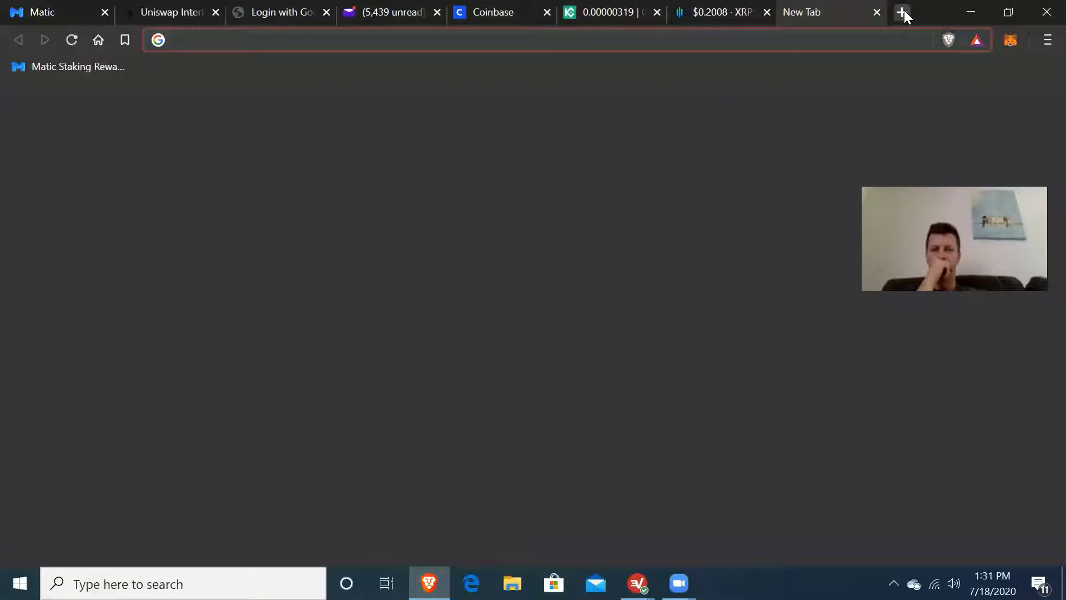
text(etherscan)
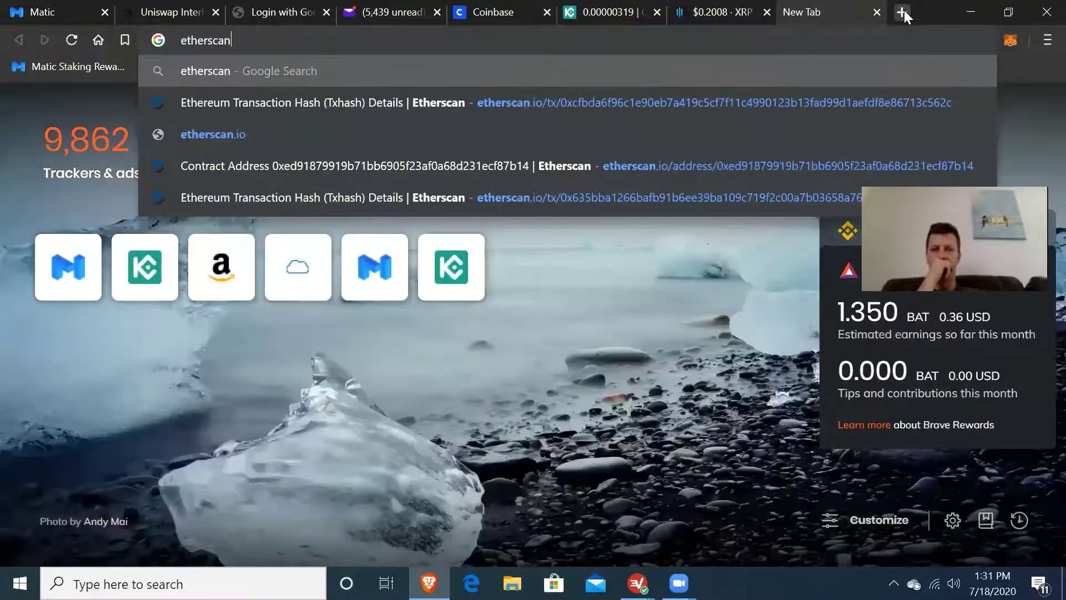
text(.io)
key(Return)
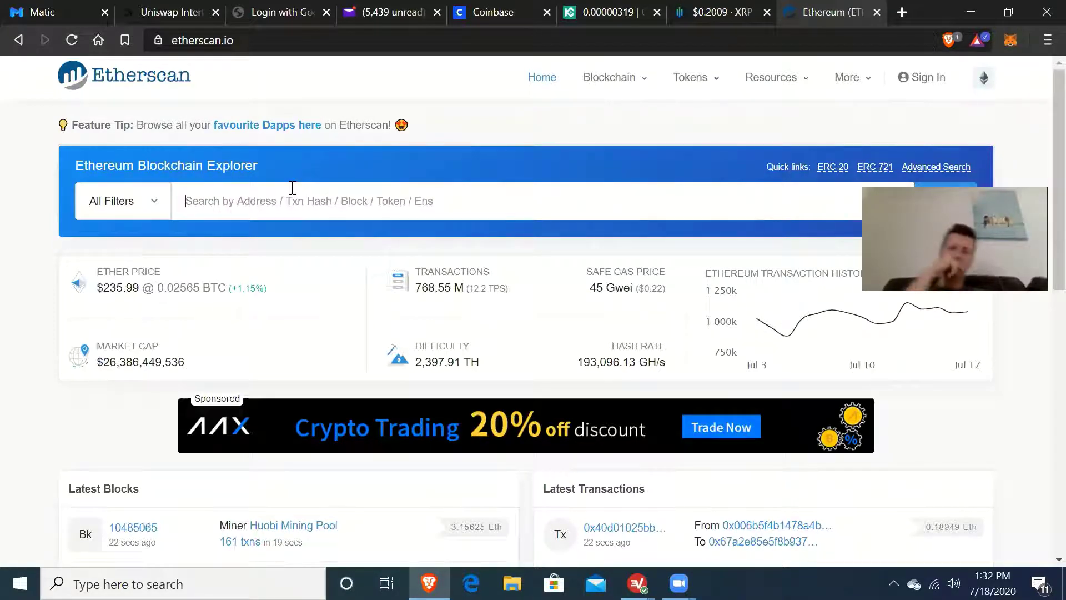
text(dmg)
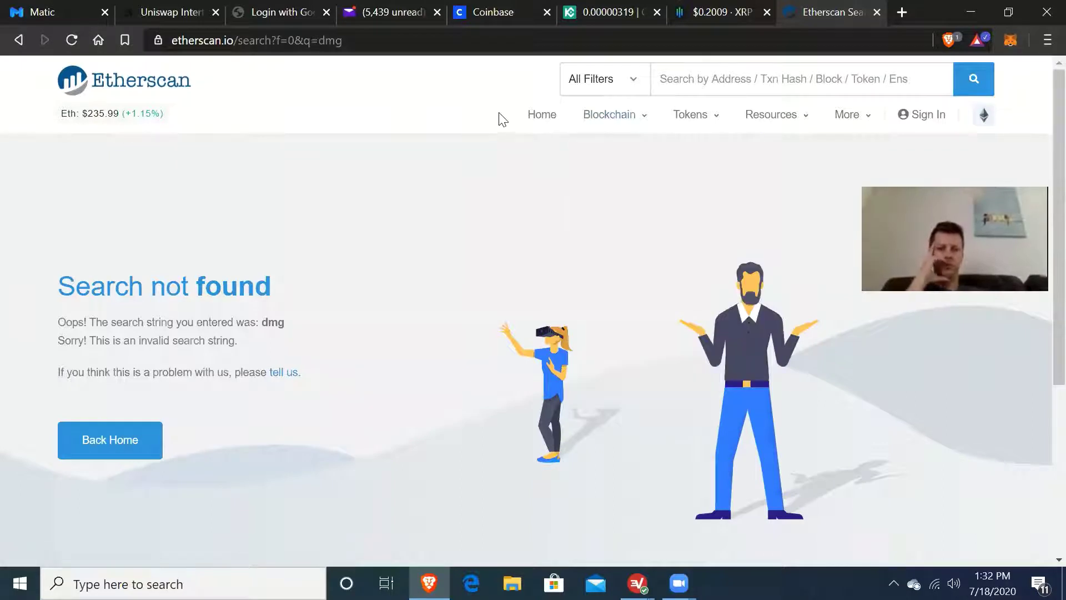
mouse_move(690, 115)
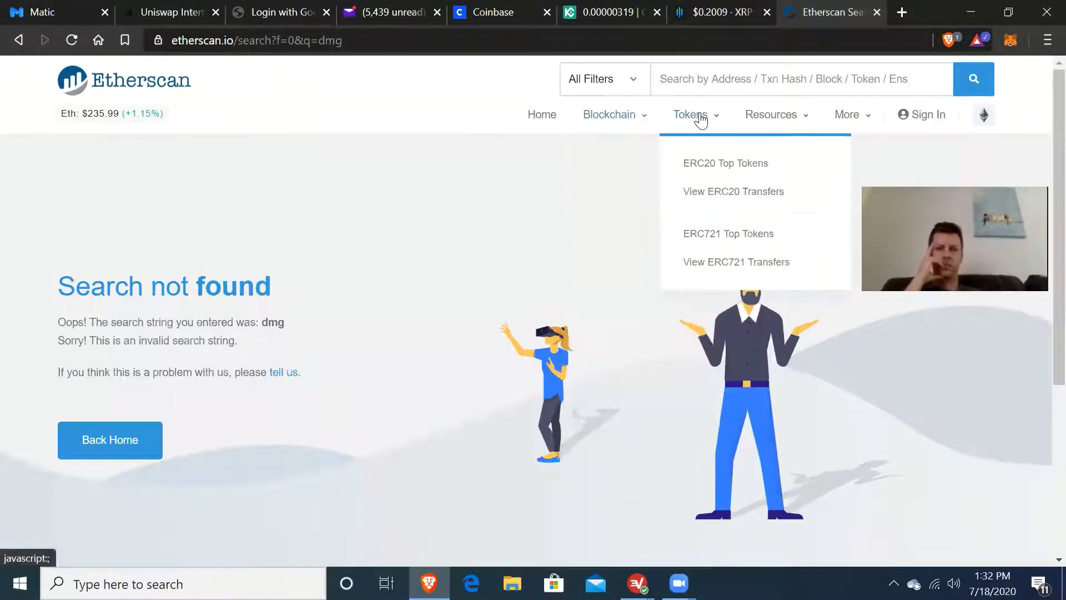
Browse the ERC20 Top Tokens tracker list and return to its top
click(720, 165)
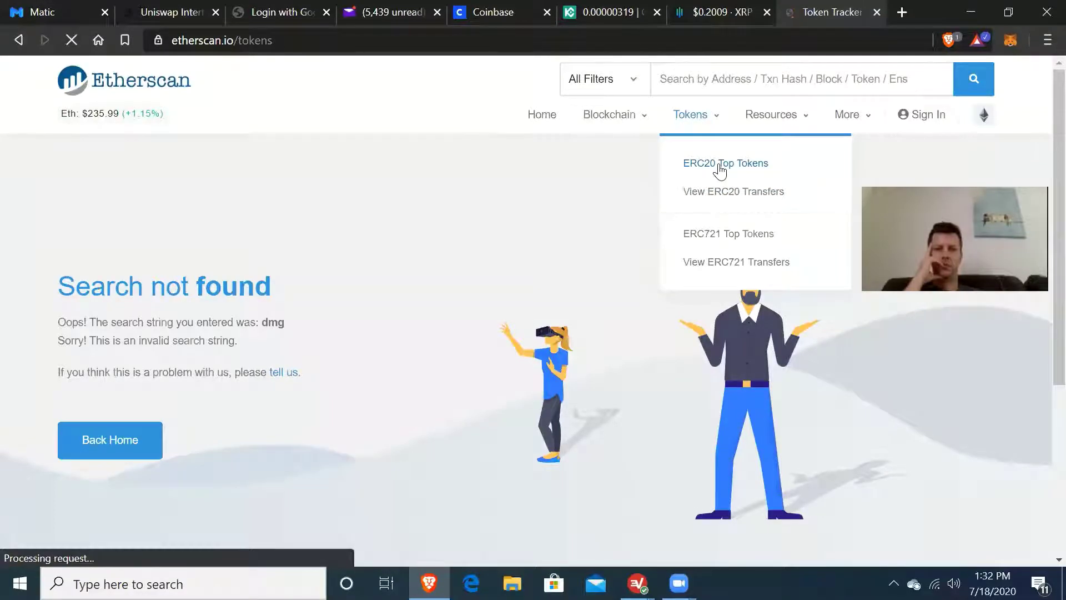
scroll(397, 289, down, 2)
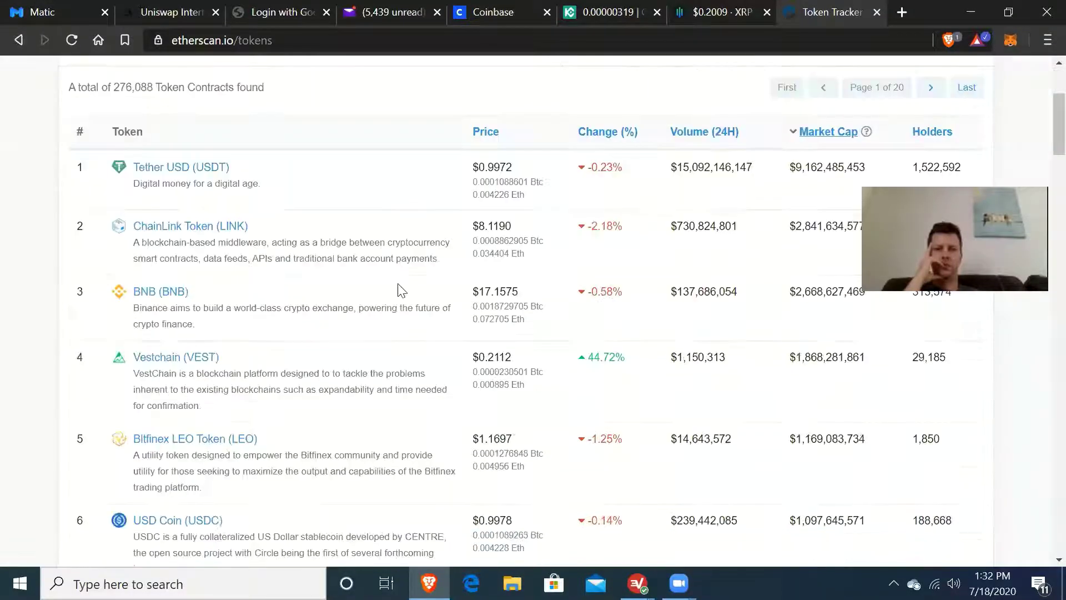
scroll(397, 289, up, 3)
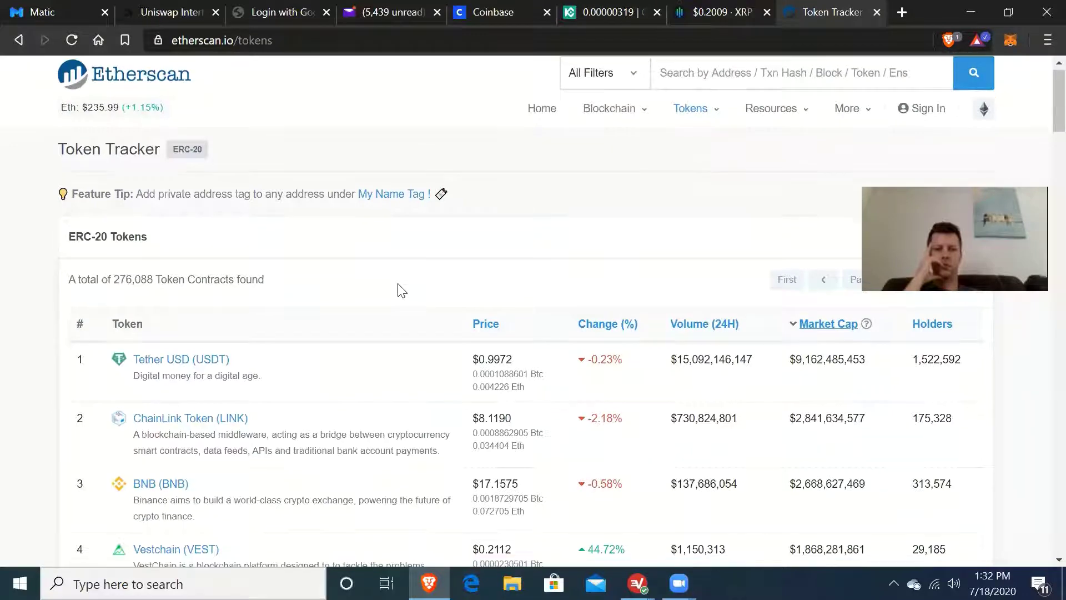
scroll(397, 288, down, 3)
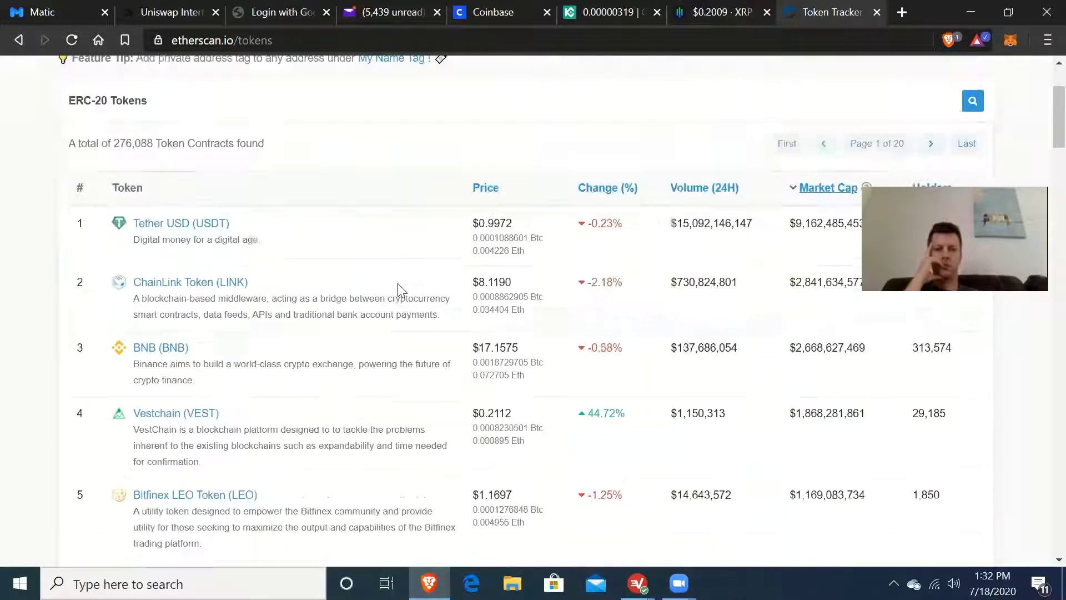
scroll(397, 289, down, 2)
scroll(397, 289, down, 3)
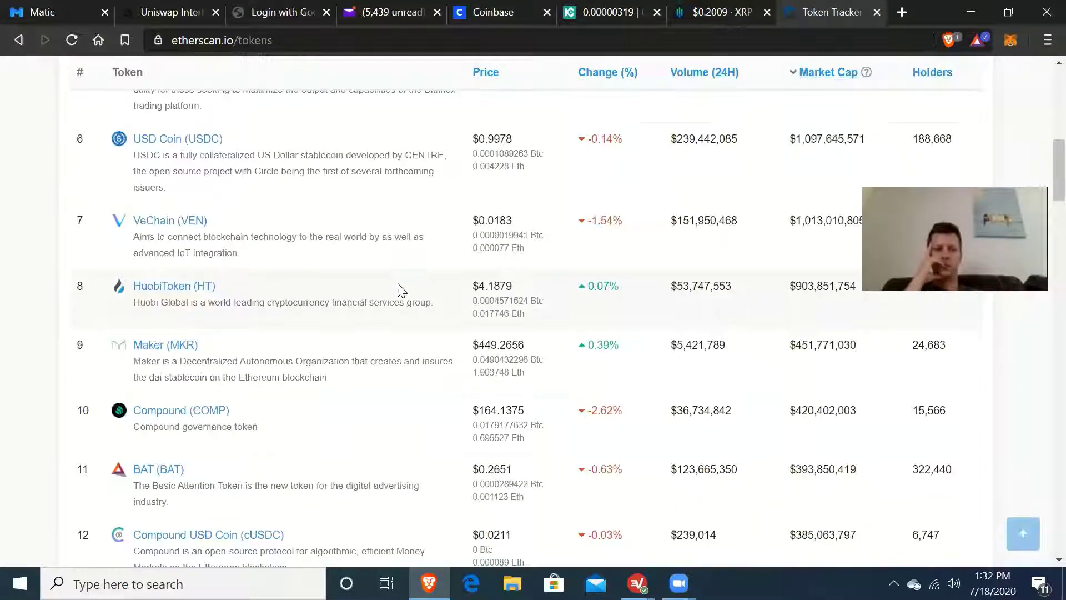
scroll(400, 289, down, 5)
scroll(400, 289, down, 3)
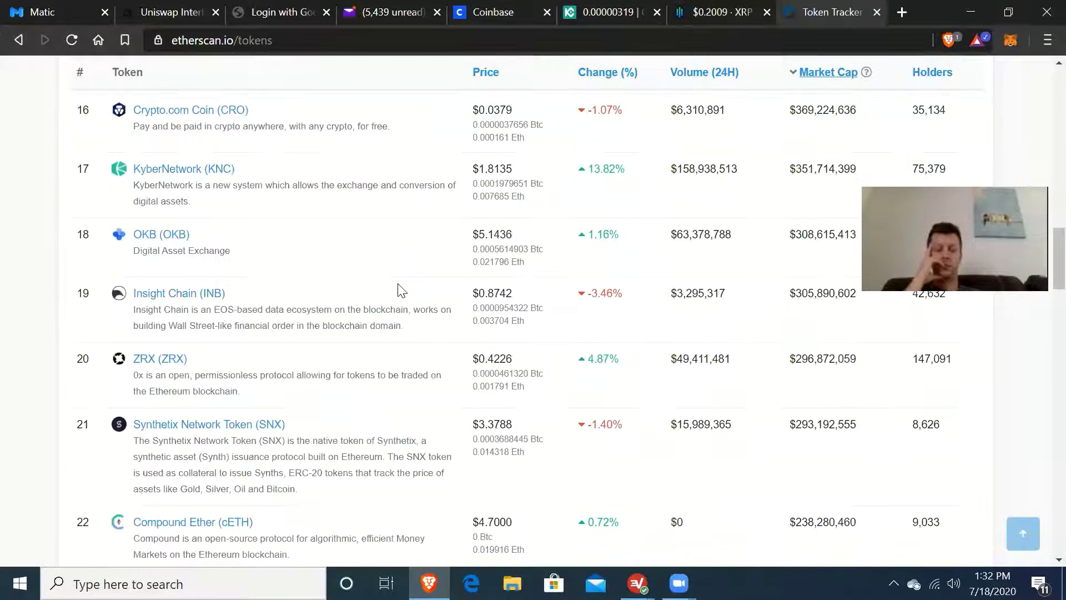
scroll(400, 289, down, 3)
scroll(400, 289, down, 2)
scroll(400, 285, down, 2)
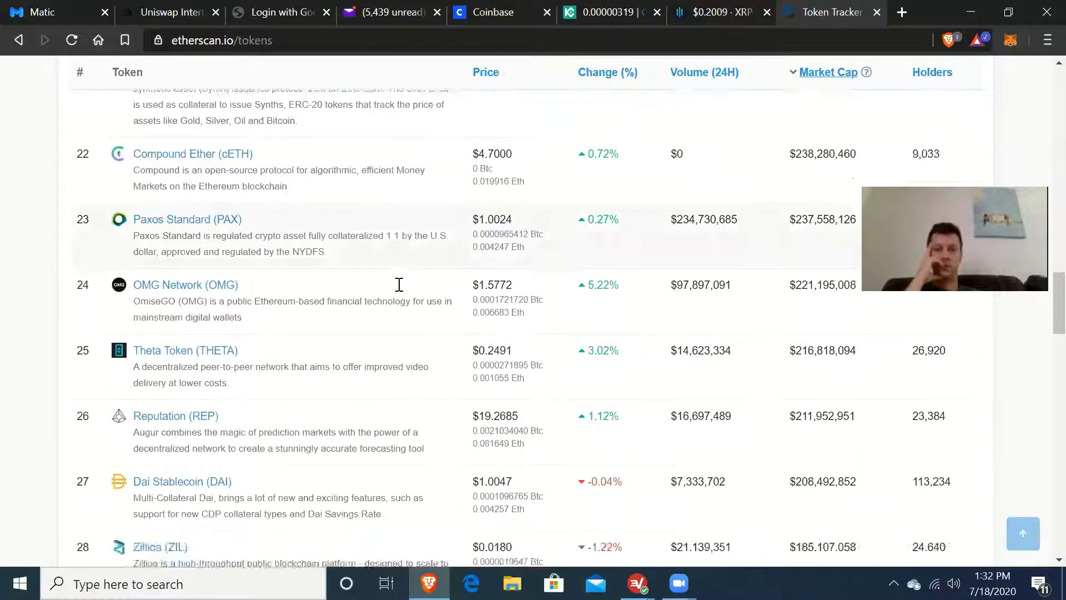
scroll(399, 286, down, 3)
key(Home)
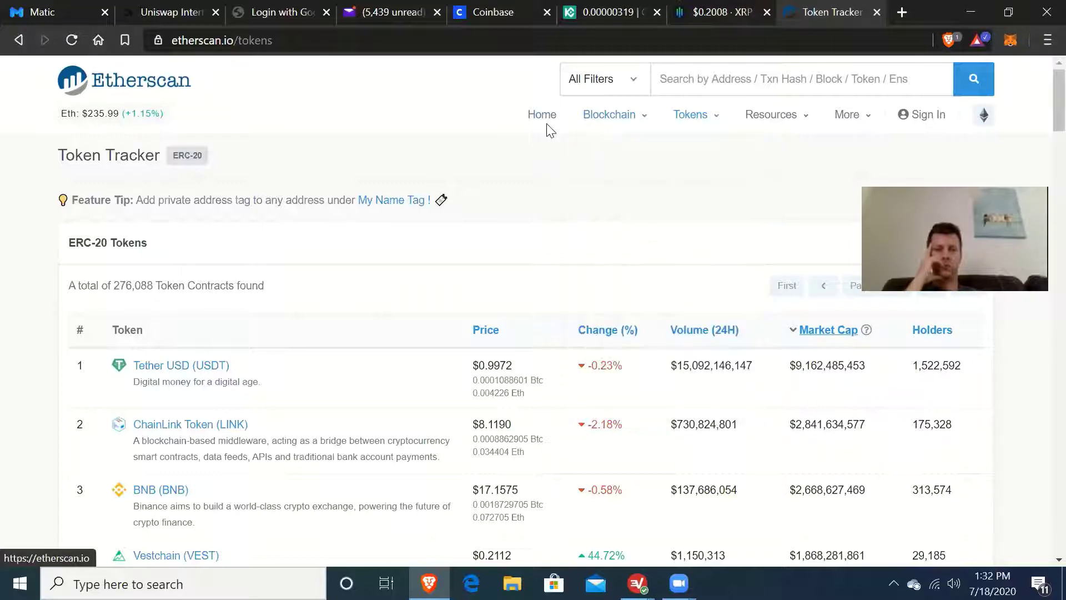
Run a Tokens-only search for 'dmm', find nothing, and return to the Etherscan home page
click(542, 114)
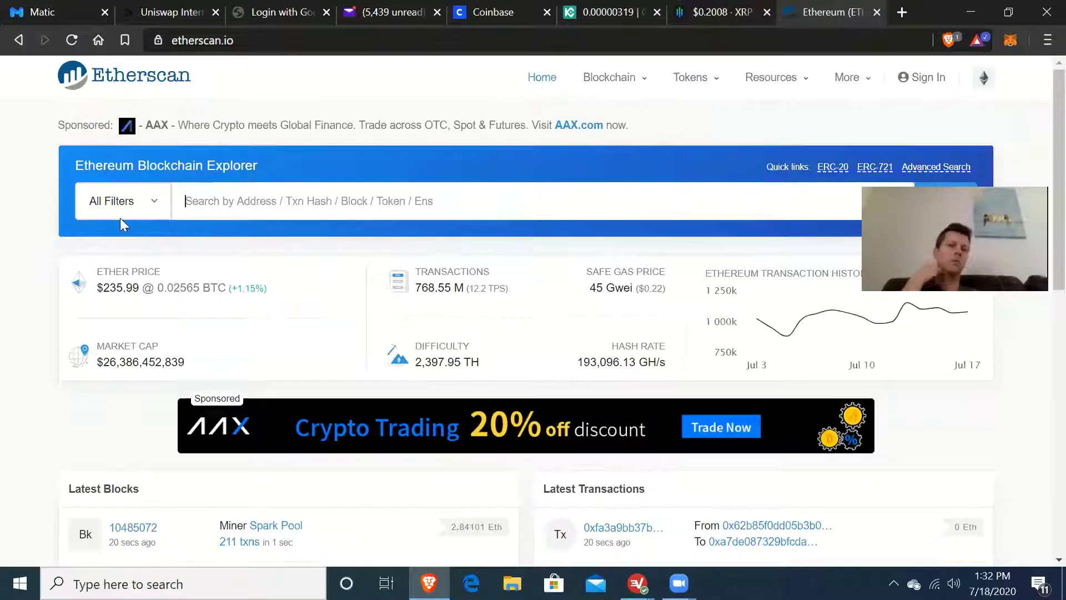
click(117, 213)
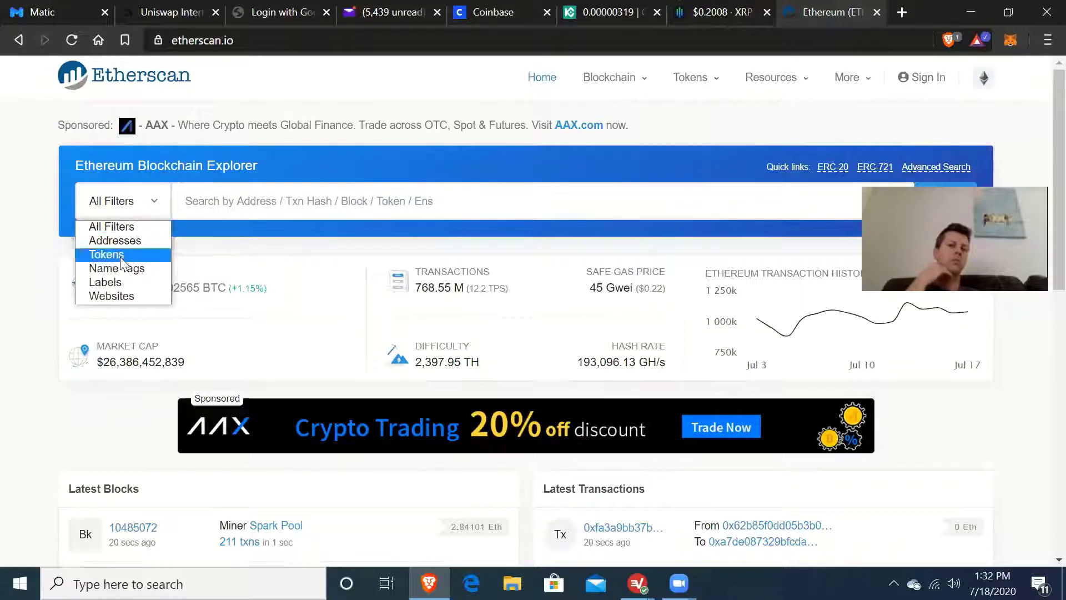
click(111, 254)
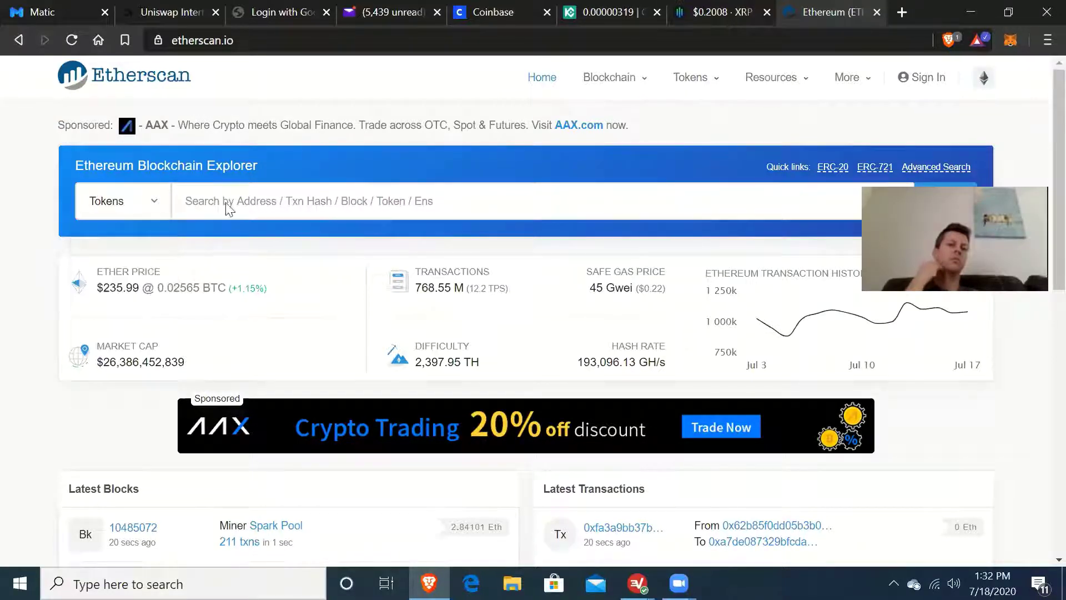
click(242, 207)
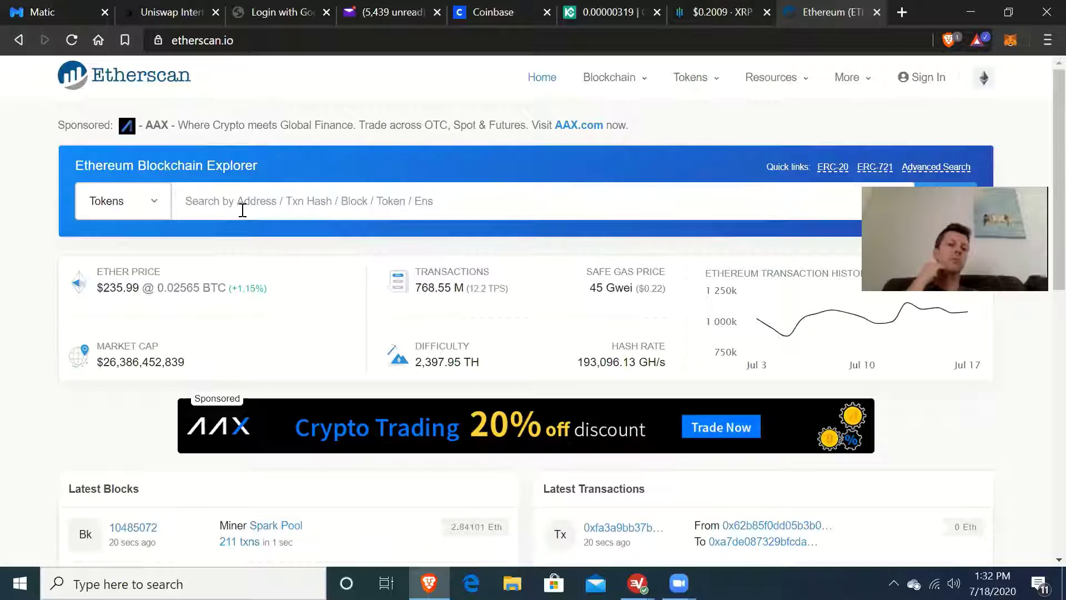
text(dmm)
key(Return)
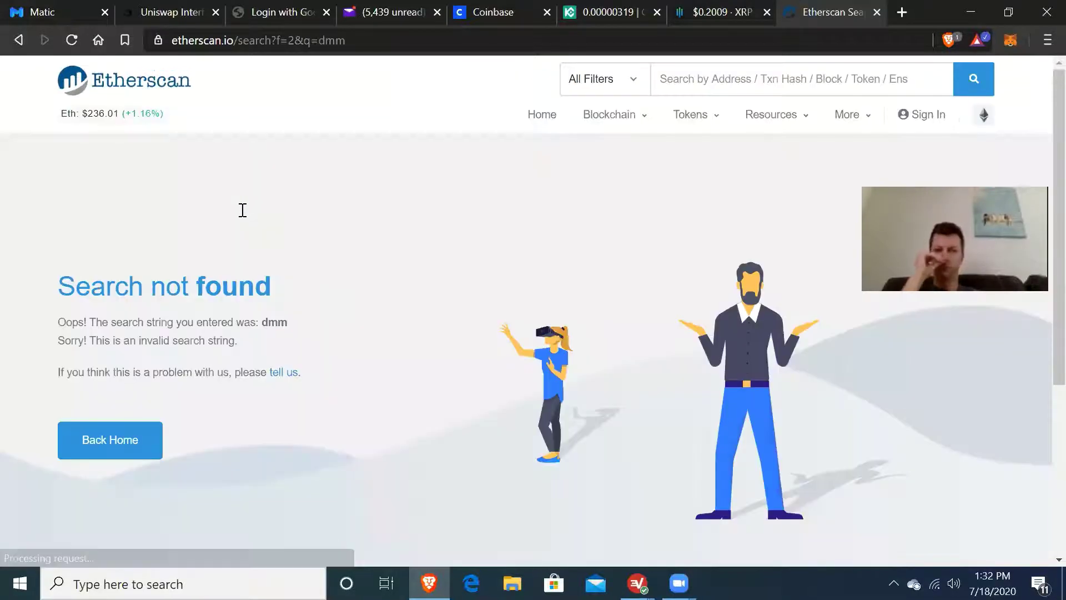
click(125, 446)
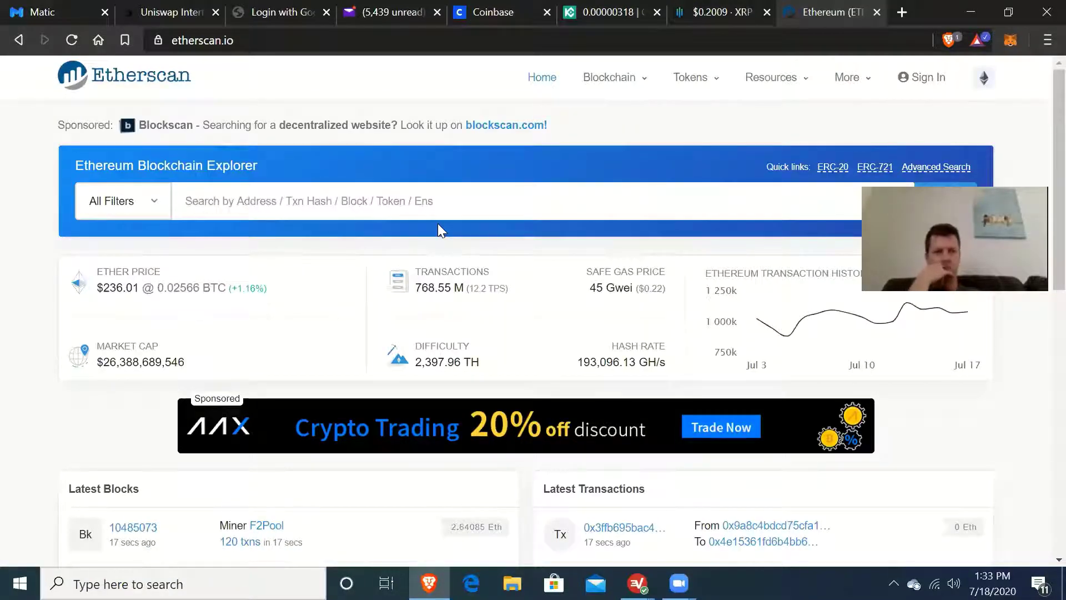
scroll(438, 224, down, 1)
scroll(437, 223, down, 2)
scroll(437, 221, up, 3)
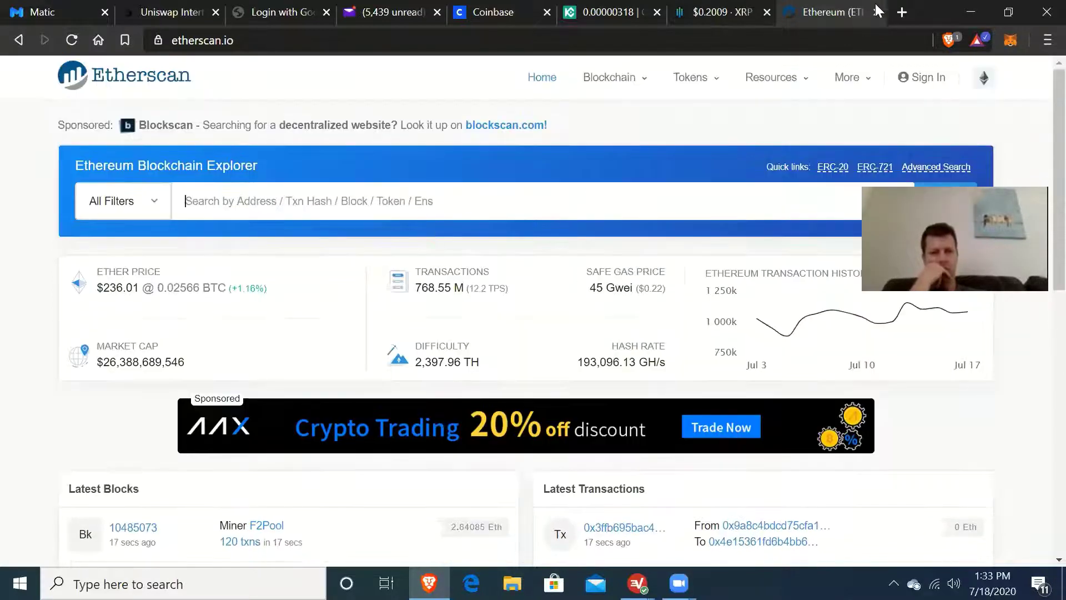
Search 'dmg etherscan' and land on the DMM: Governance (DMG) token page
click(730, 40)
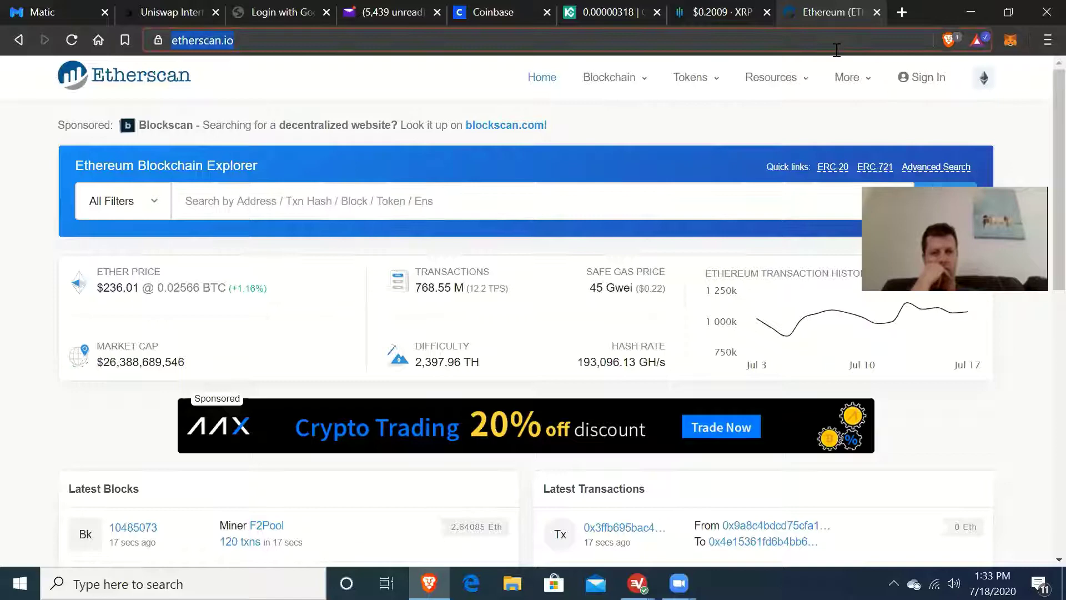
text(dmg)
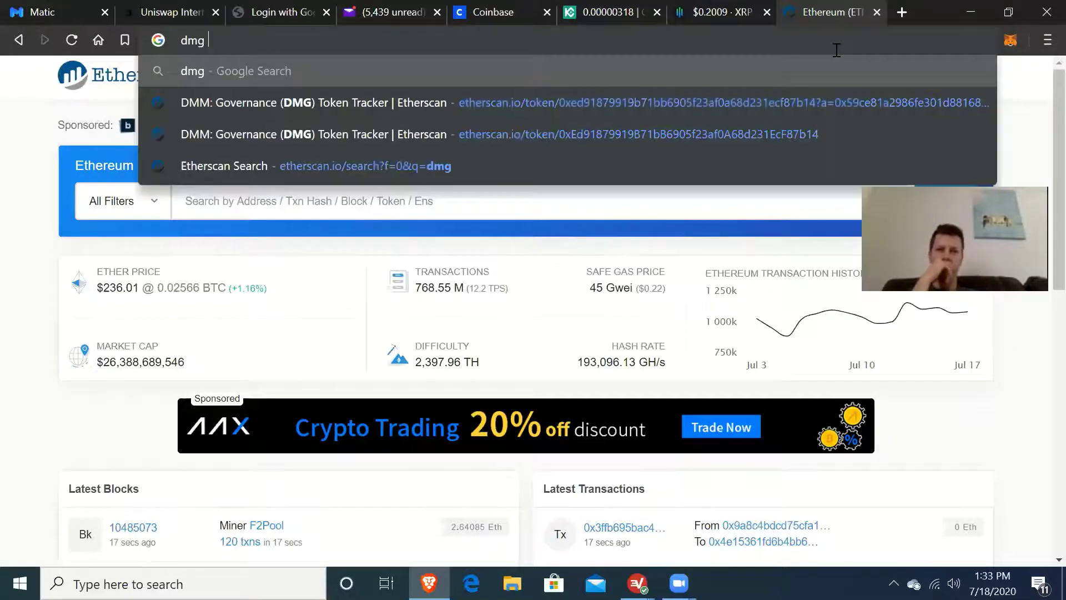
text(etherscan)
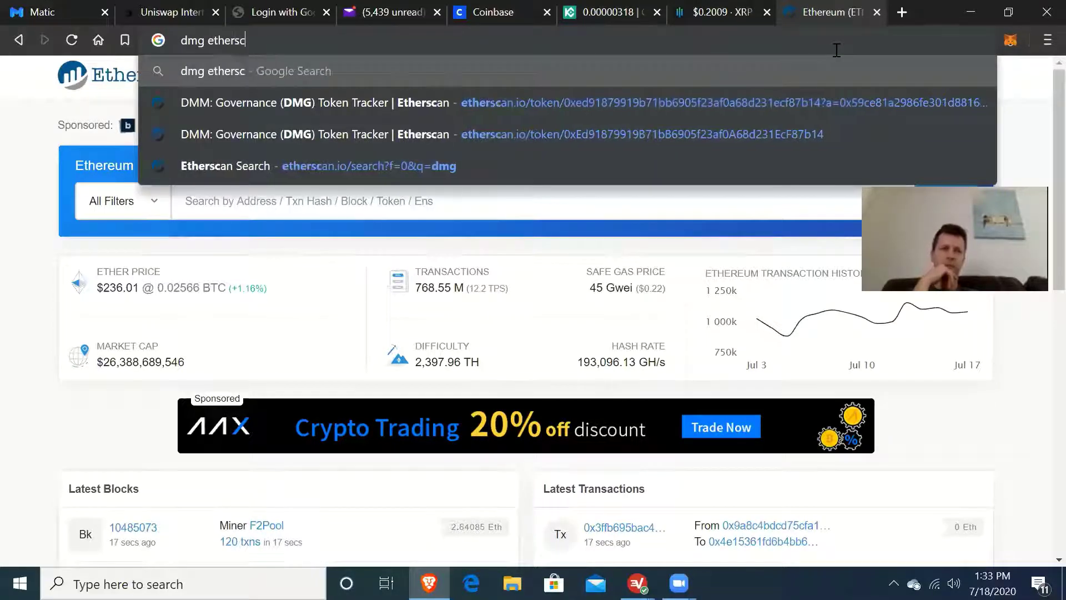
key(Return)
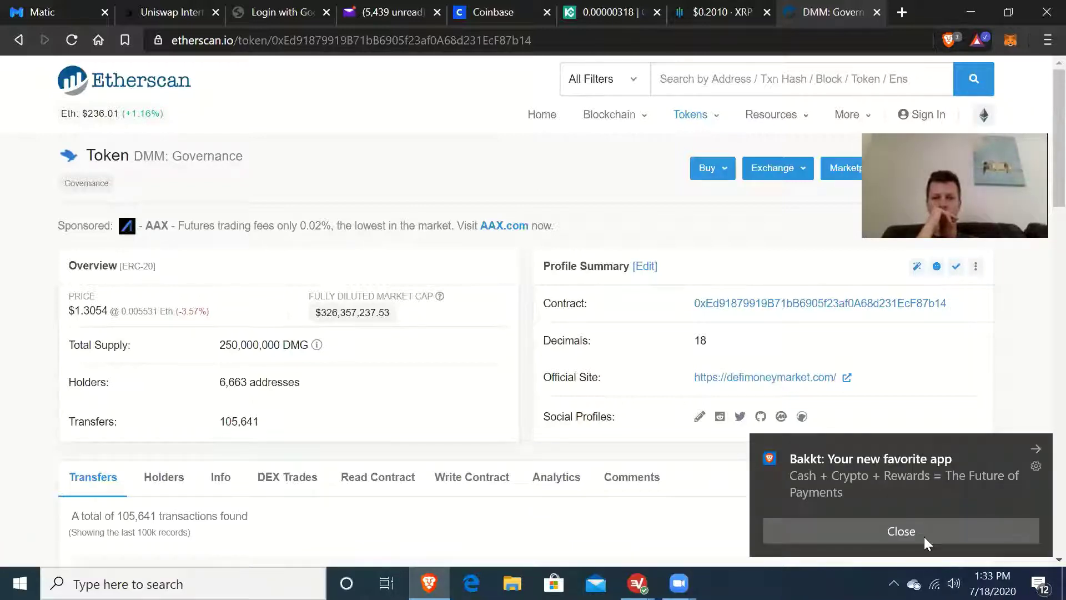
Dismiss the Bakkt notification and copy the DMG contract address
click(923, 537)
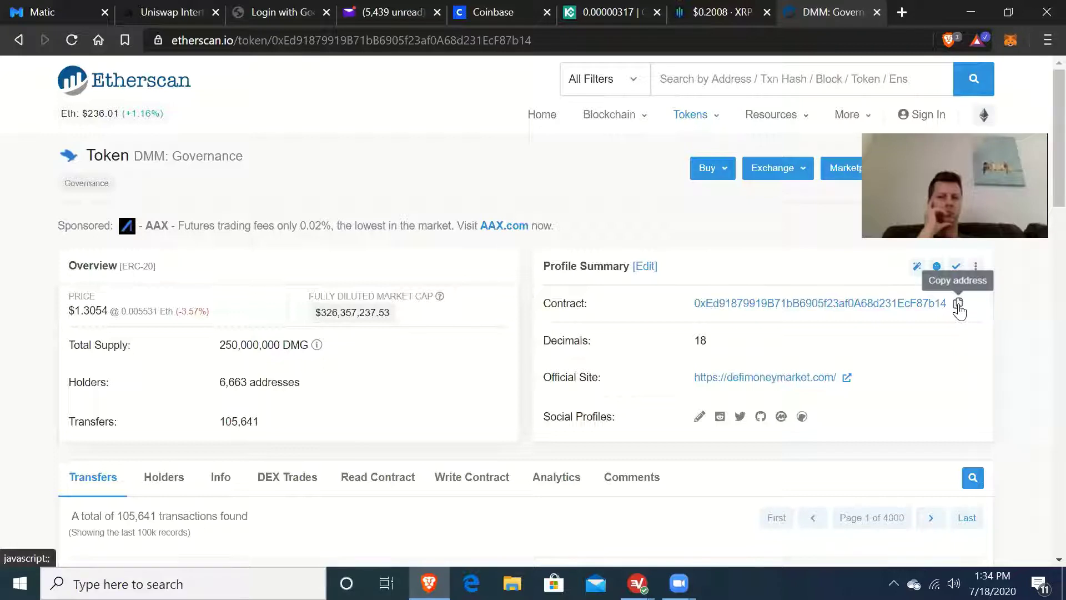
click(958, 305)
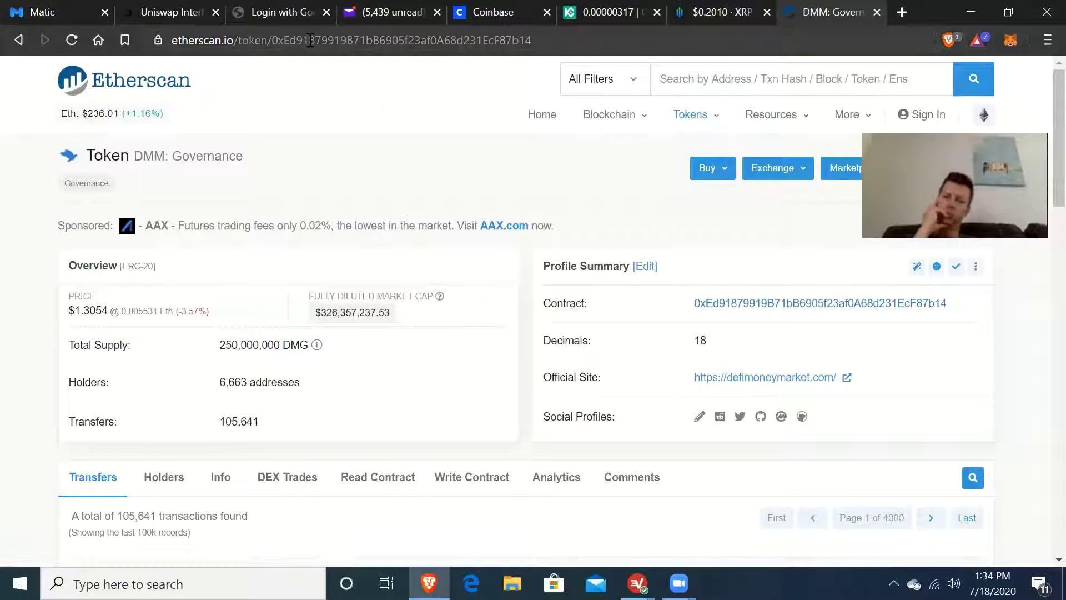
Paste the DMG contract address into Uniswap's token search and add the DMG token
click(179, 11)
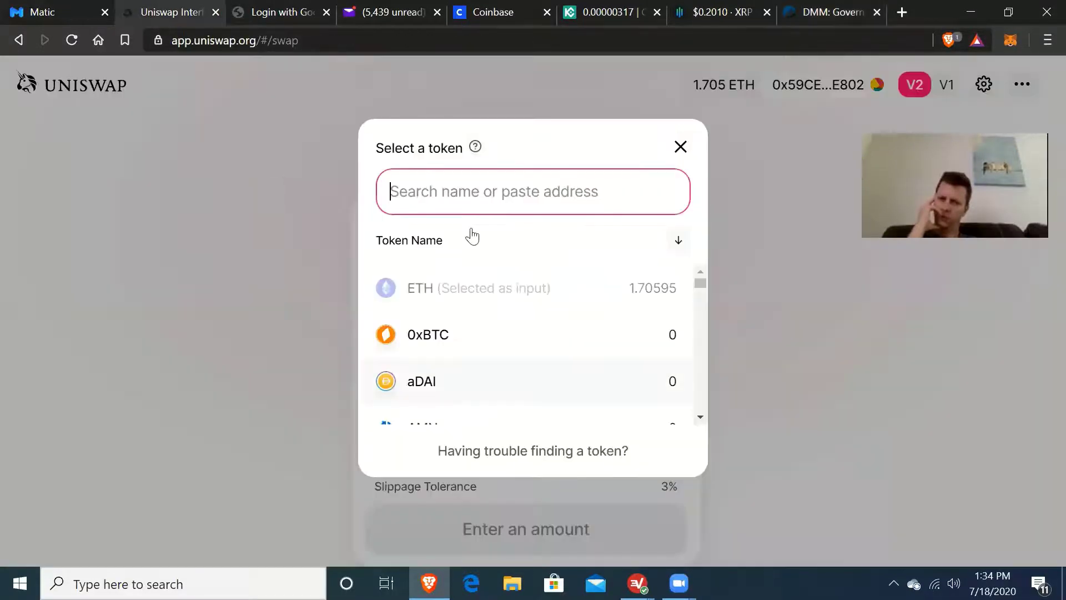
key(ctrl+v)
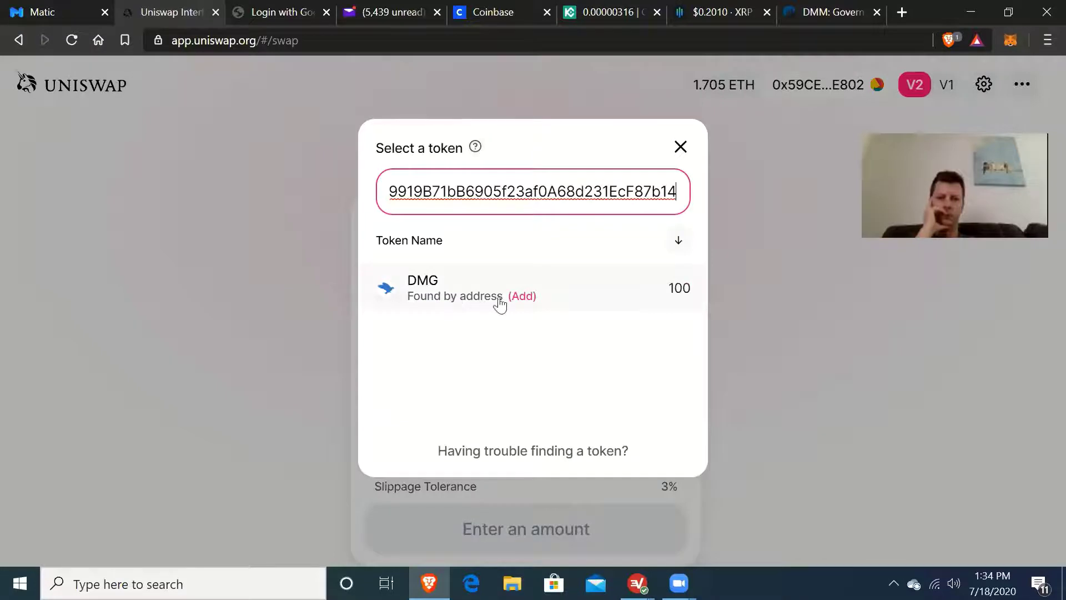
click(521, 296)
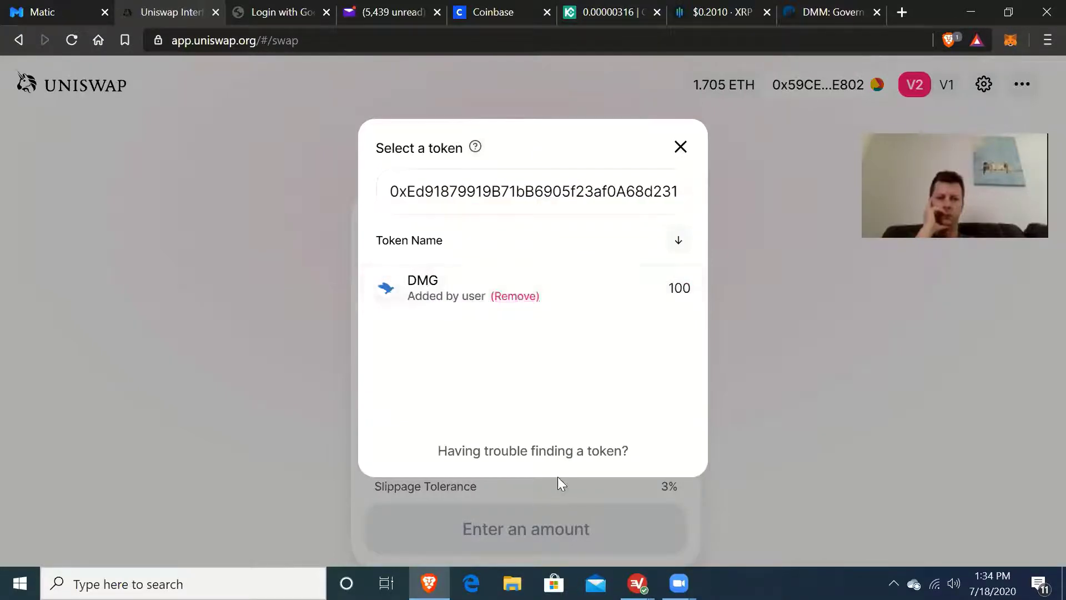
Make DMG the token to receive, showing a 100 DMG balance
click(679, 148)
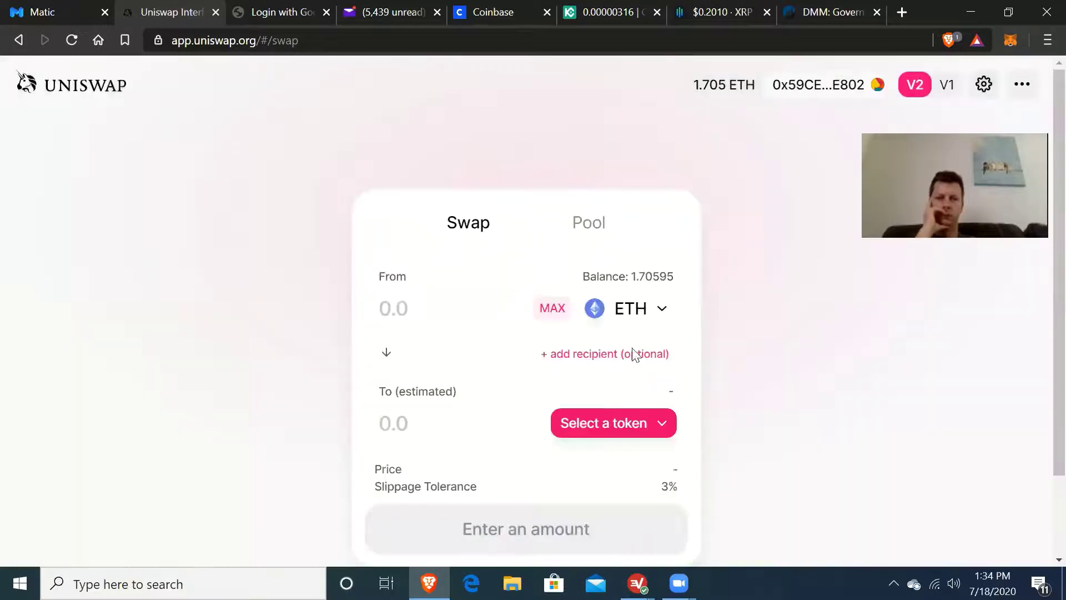
click(625, 422)
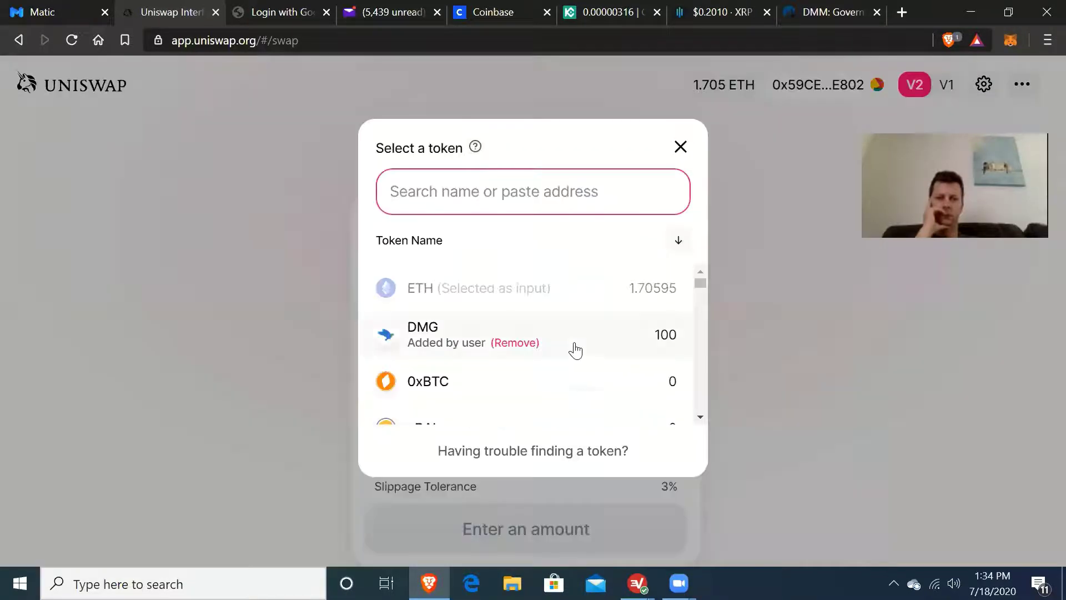
click(460, 333)
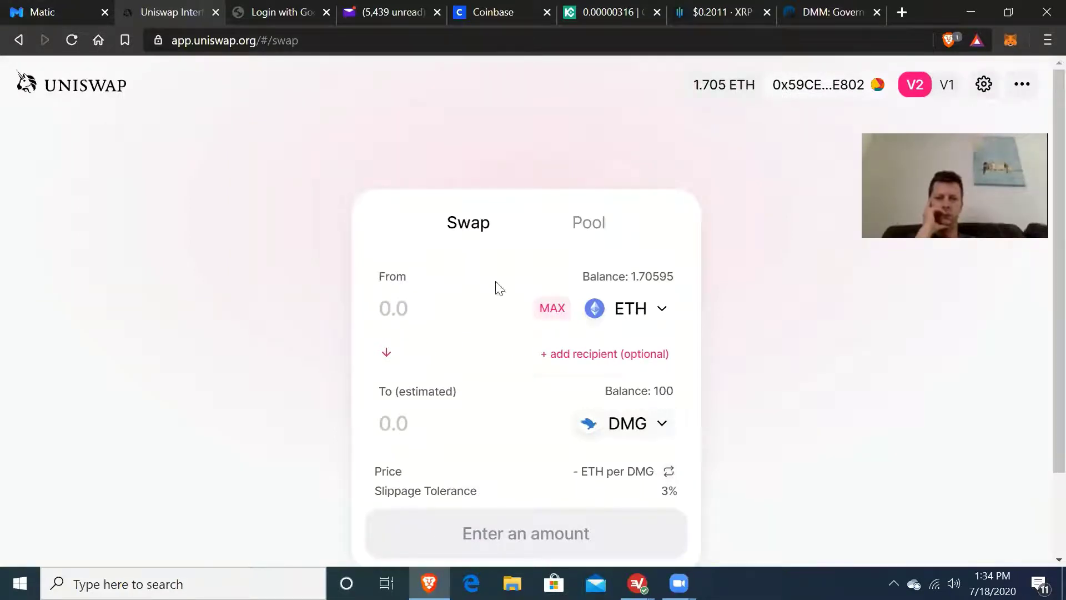
Set the receive amount to exactly 150 DMG for about 0.847885 ETH
click(550, 308)
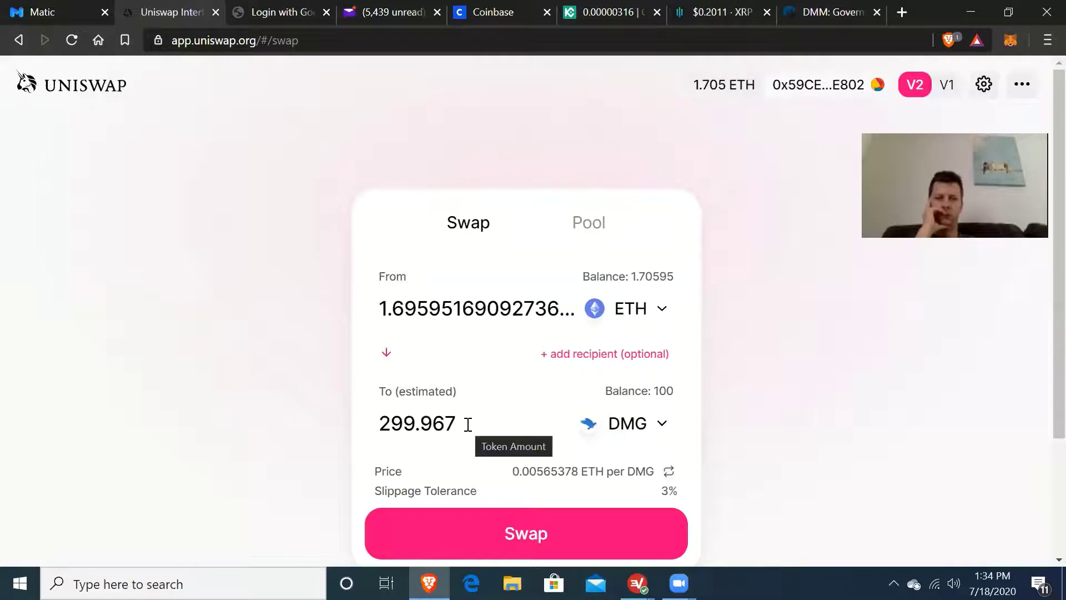
double_click(433, 423)
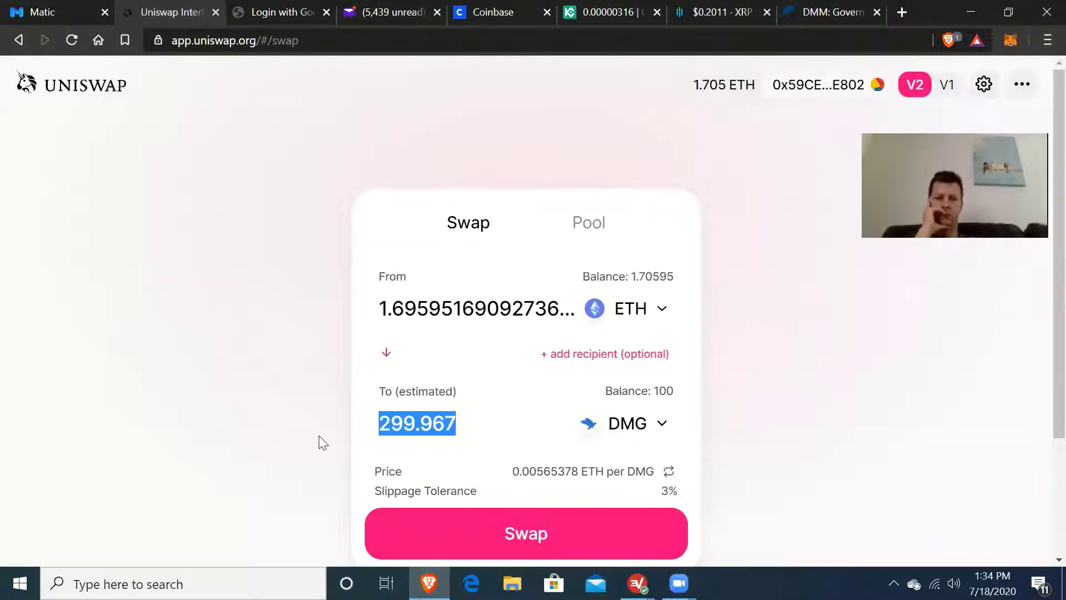
key(BackSpace)
text(150)
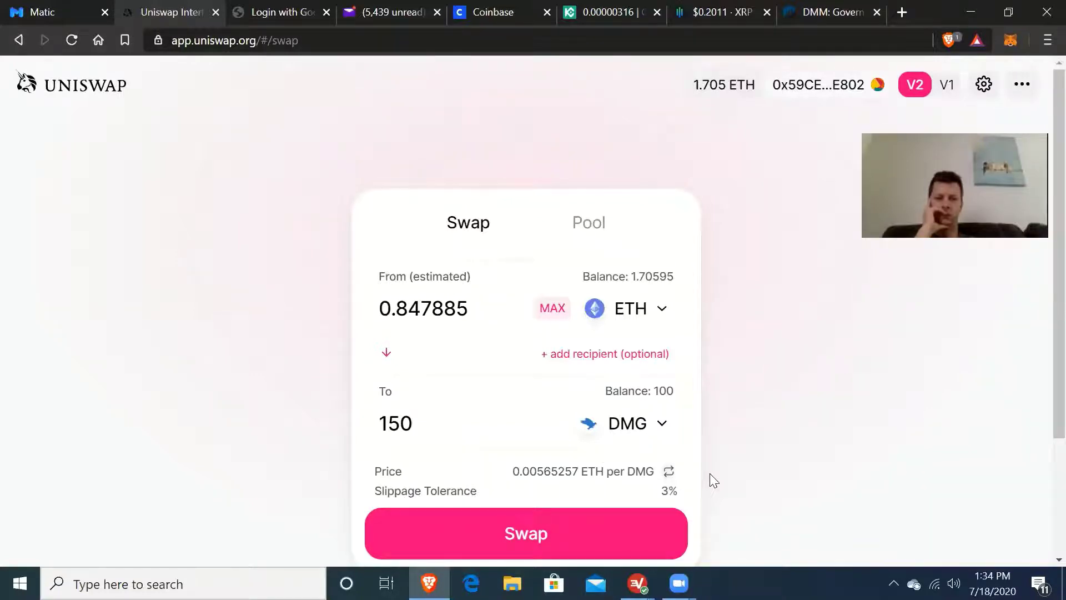
scroll(709, 473, down, 2)
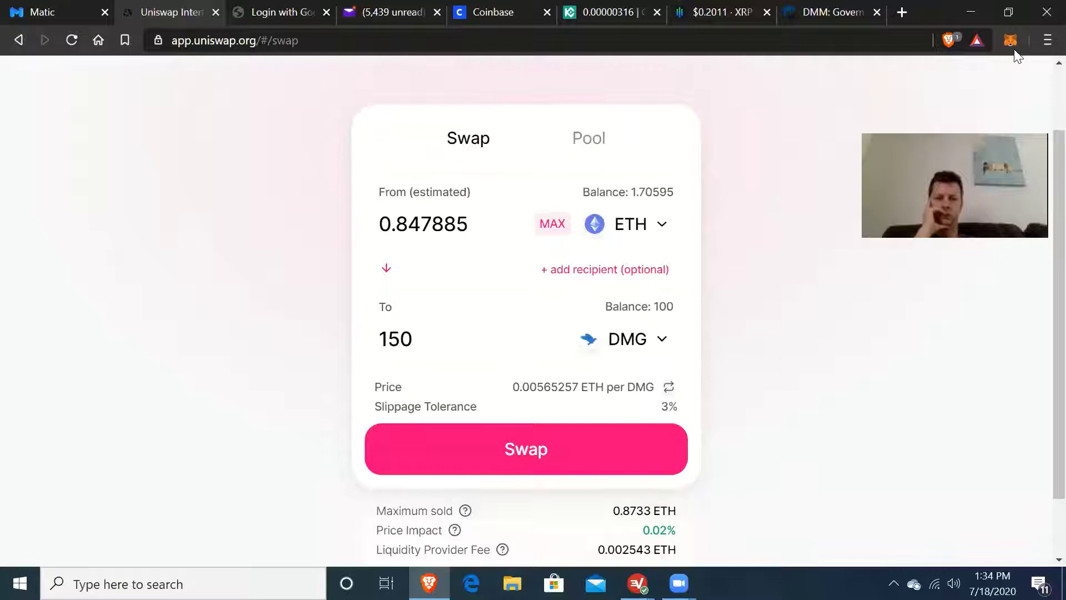
click(1011, 40)
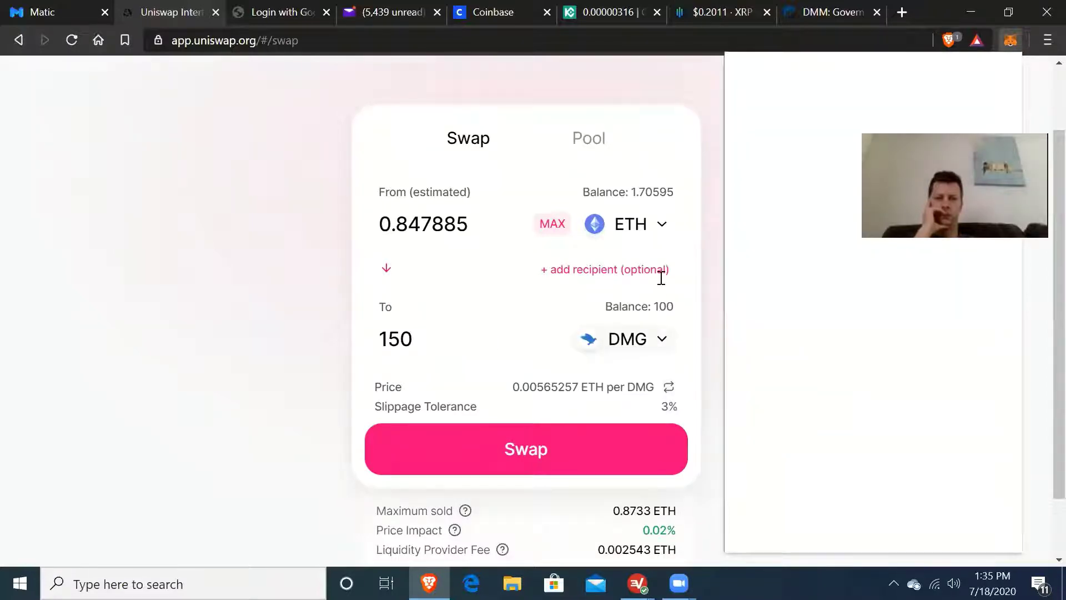
click(529, 325)
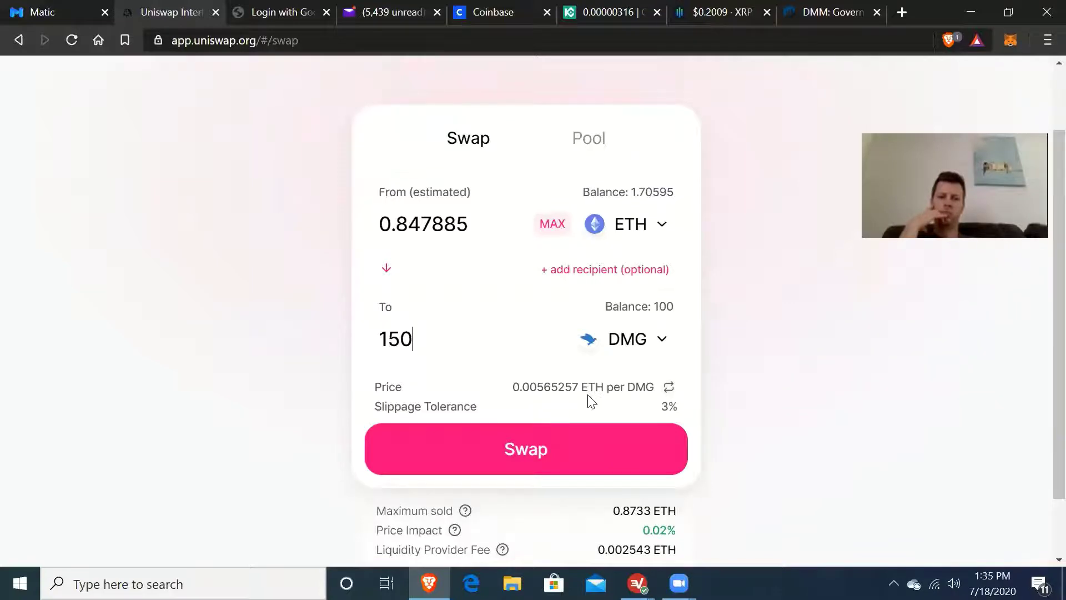
Review the 3% slippage settings and proceed to confirm swapping 0.847885 ETH for 150 DMG
click(669, 409)
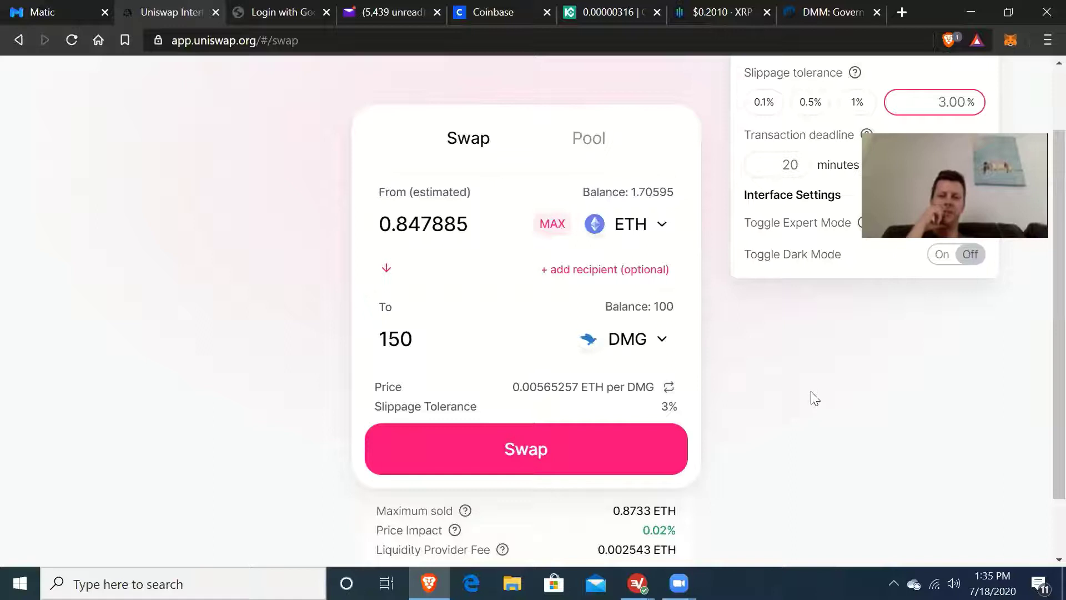
click(602, 449)
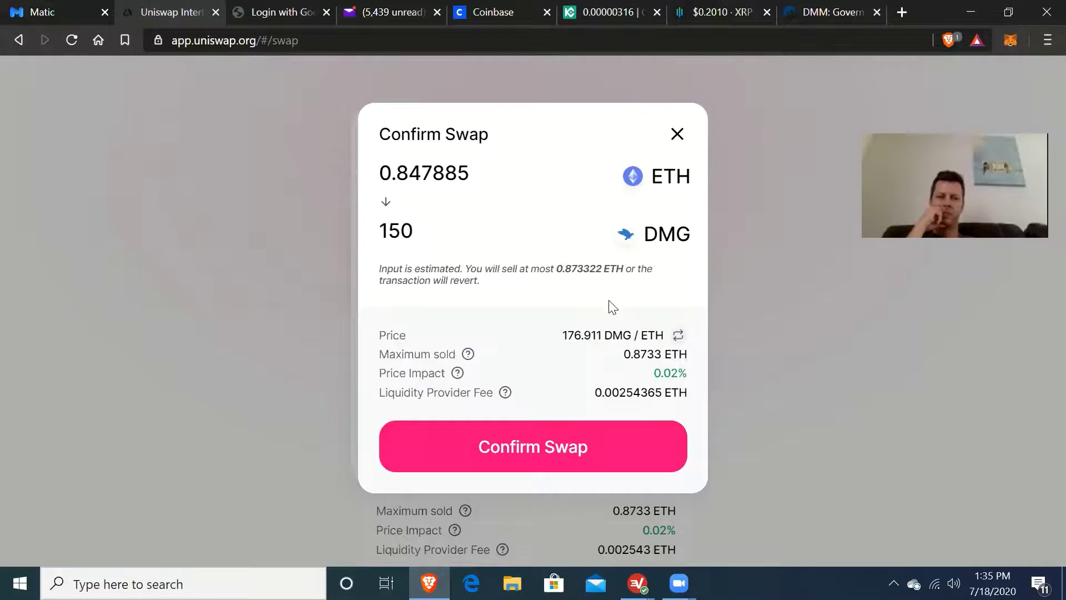
Confirm the ETH-for-150-DMG swap and approve the transaction in MetaMask
click(522, 450)
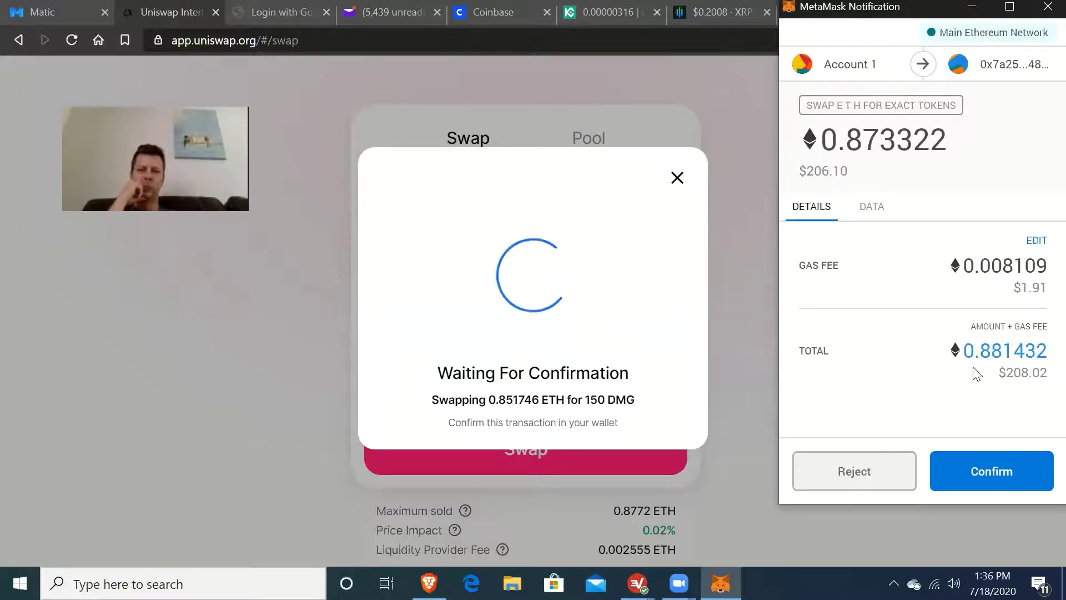
mouse_move(1021, 373)
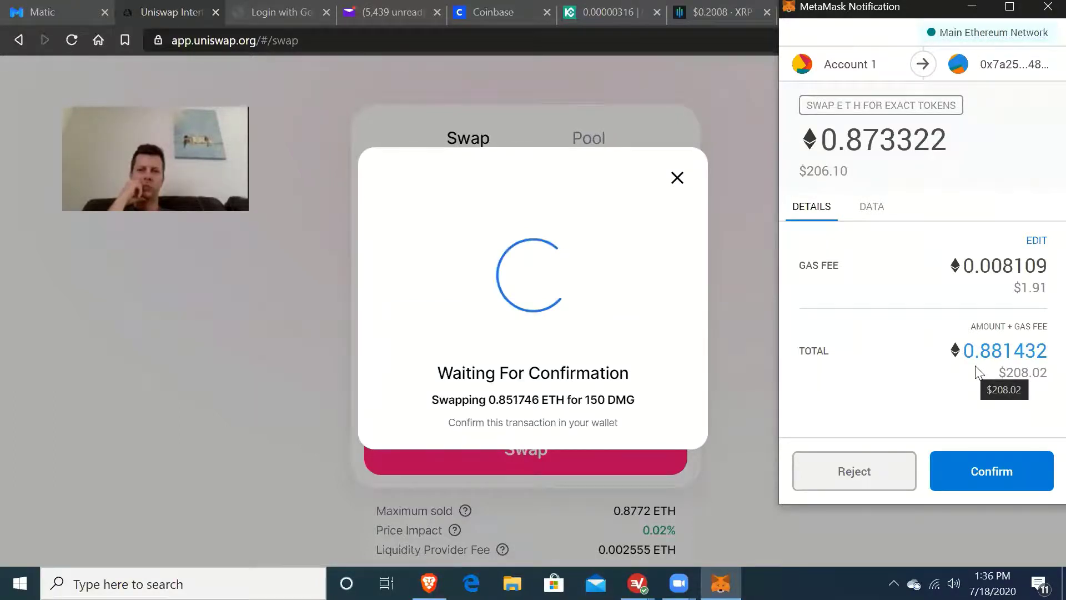
click(1008, 476)
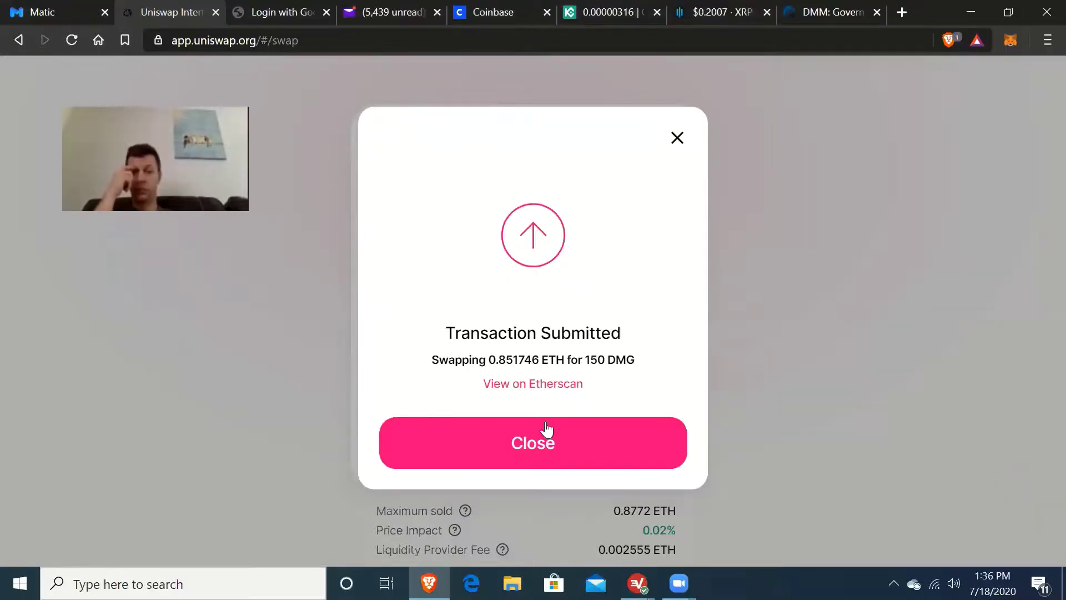
Dismiss the submitted notice and check MetaMask now shows 0.8481 ETH and 250 DMG
click(546, 435)
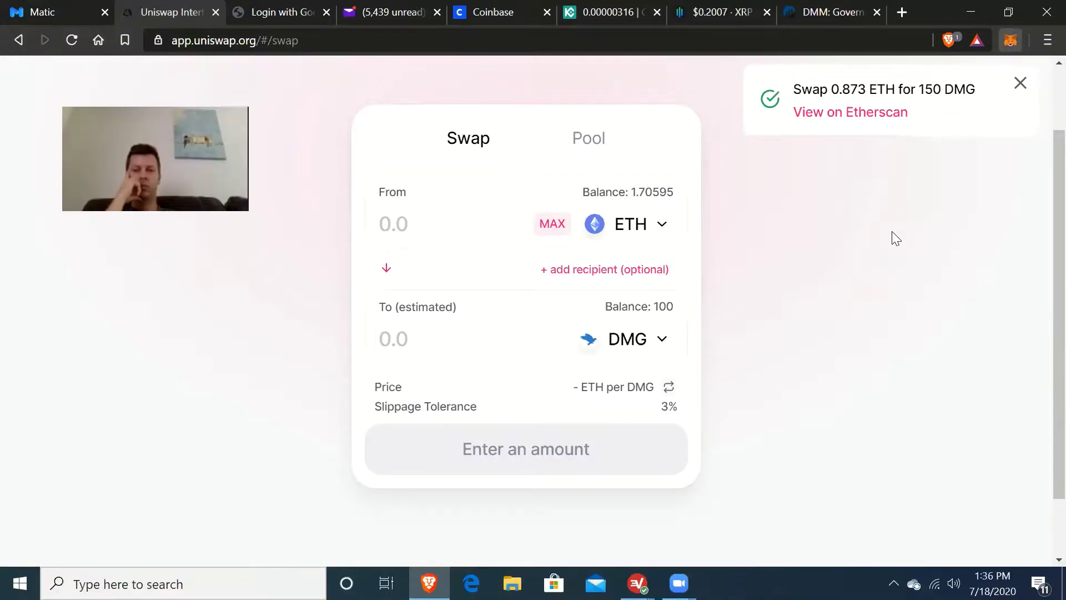
click(1010, 40)
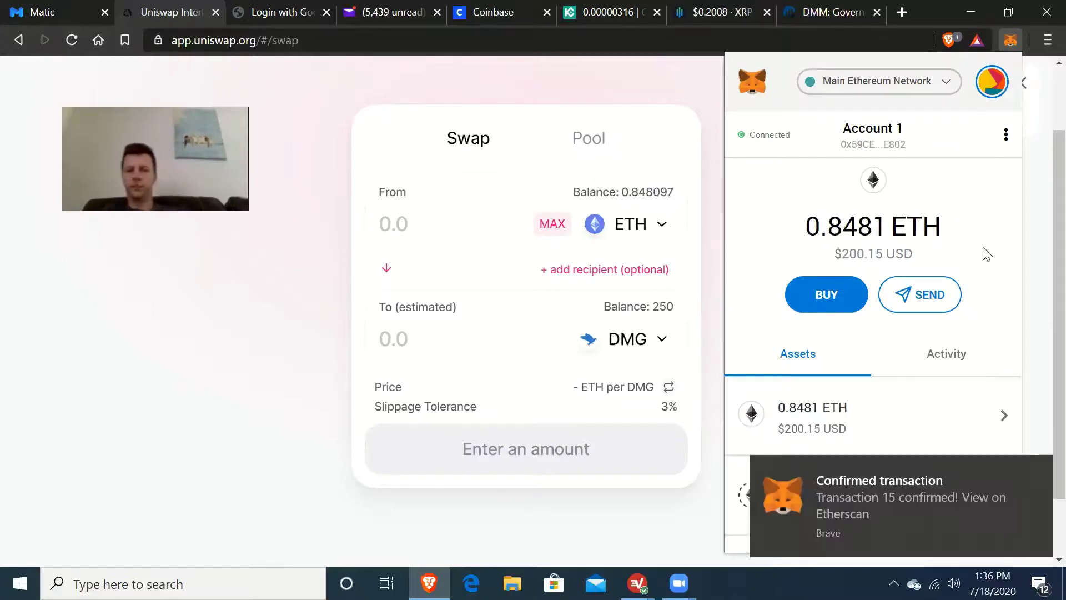
scroll(986, 253, down, 3)
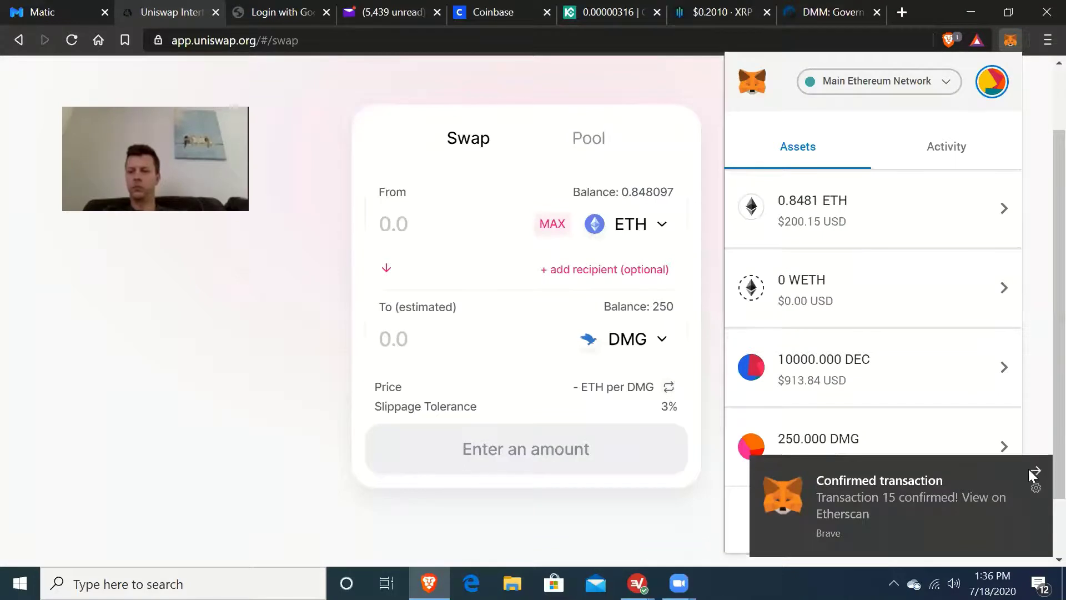
click(1037, 474)
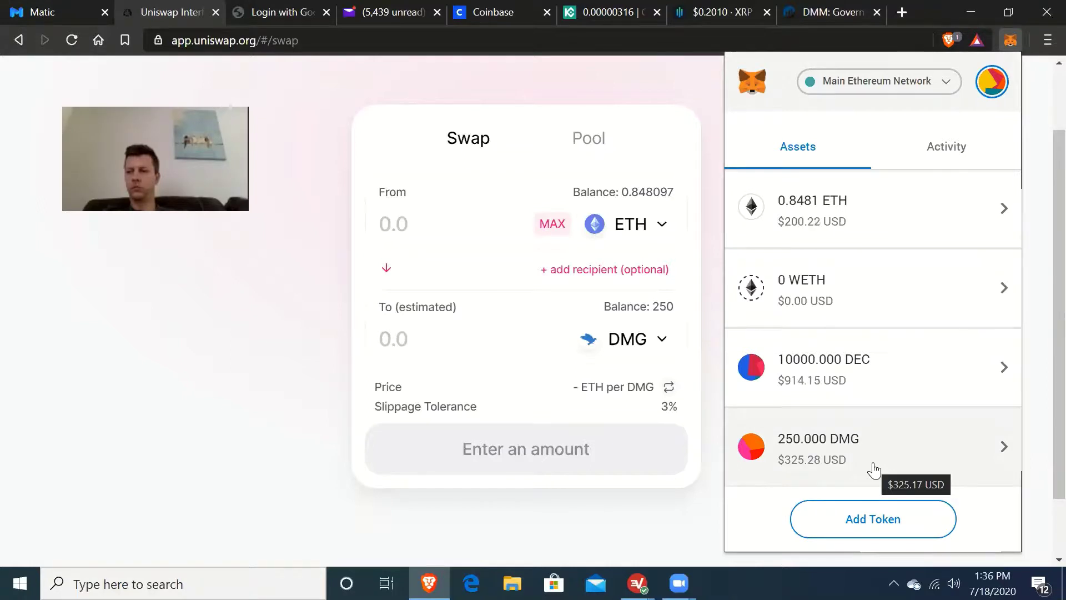
Reverse the swap to sell the max 250 DMG for about 1.41006 ETH
click(623, 233)
click(622, 232)
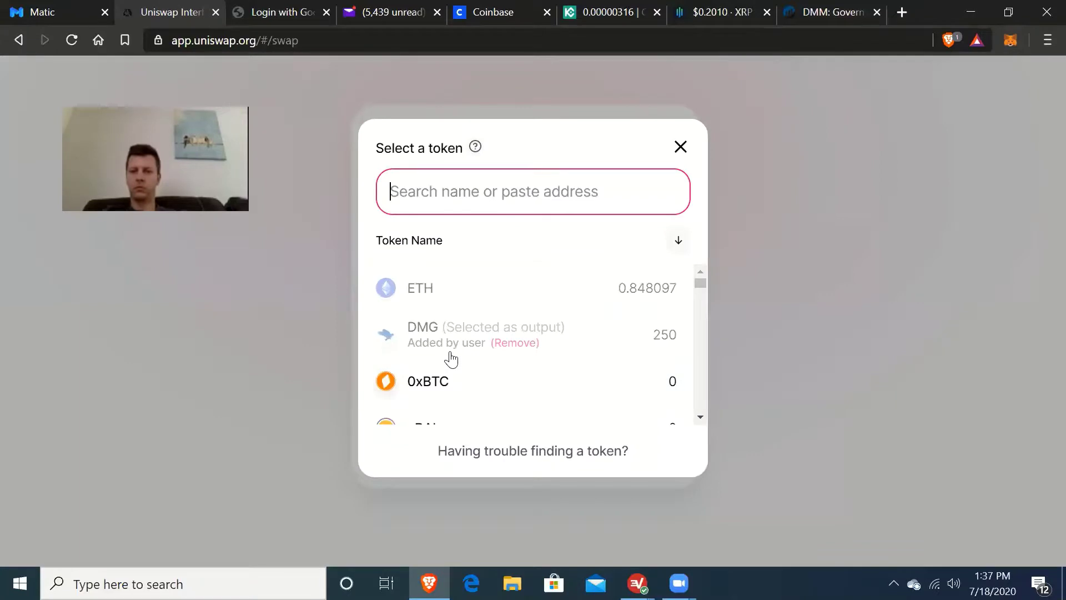
click(450, 350)
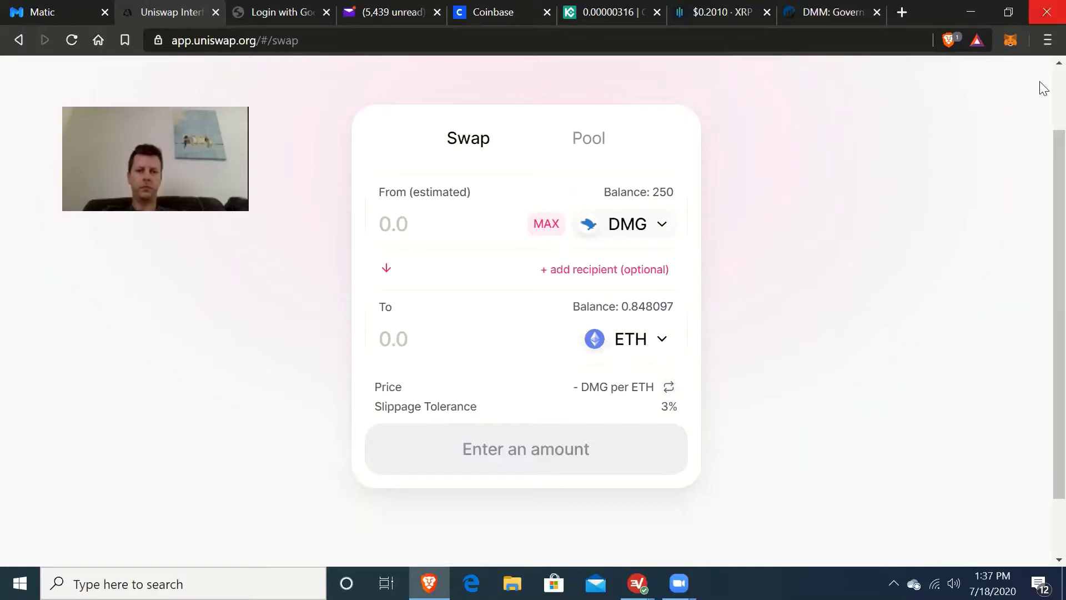
click(1008, 45)
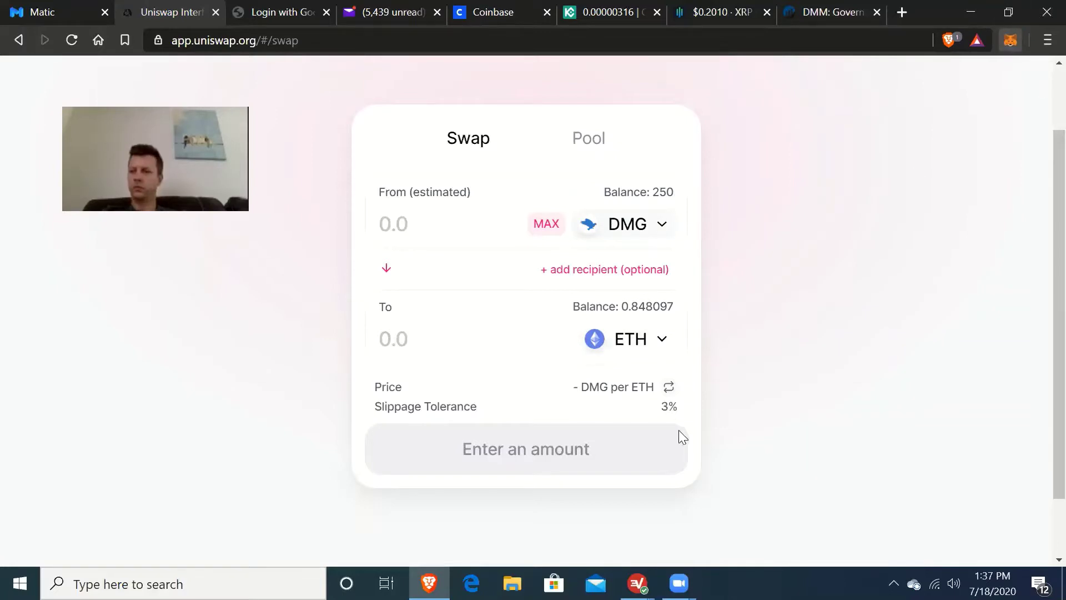
click(545, 224)
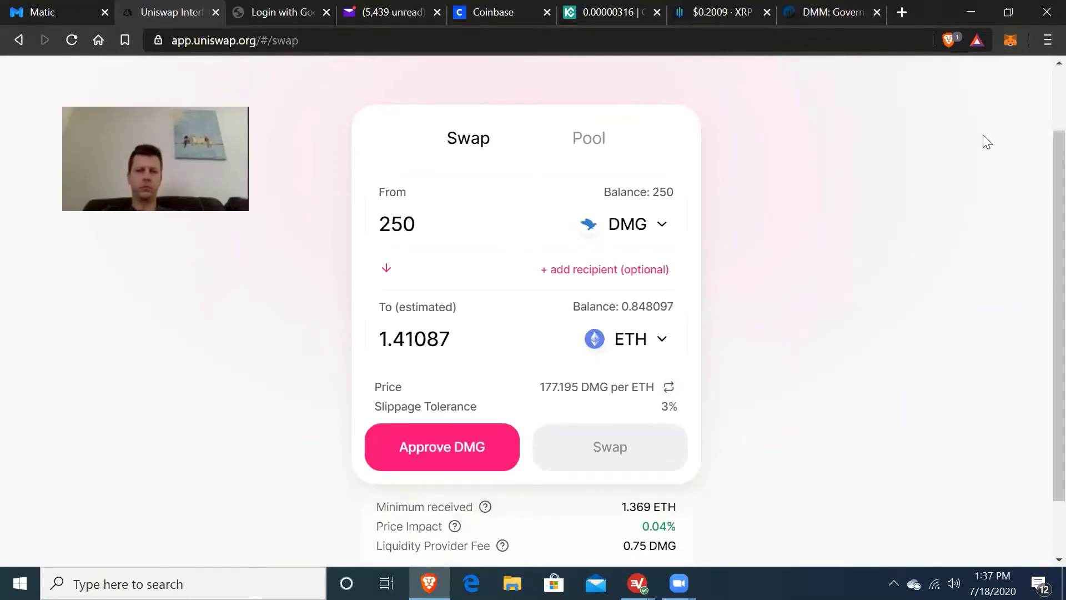
click(1008, 48)
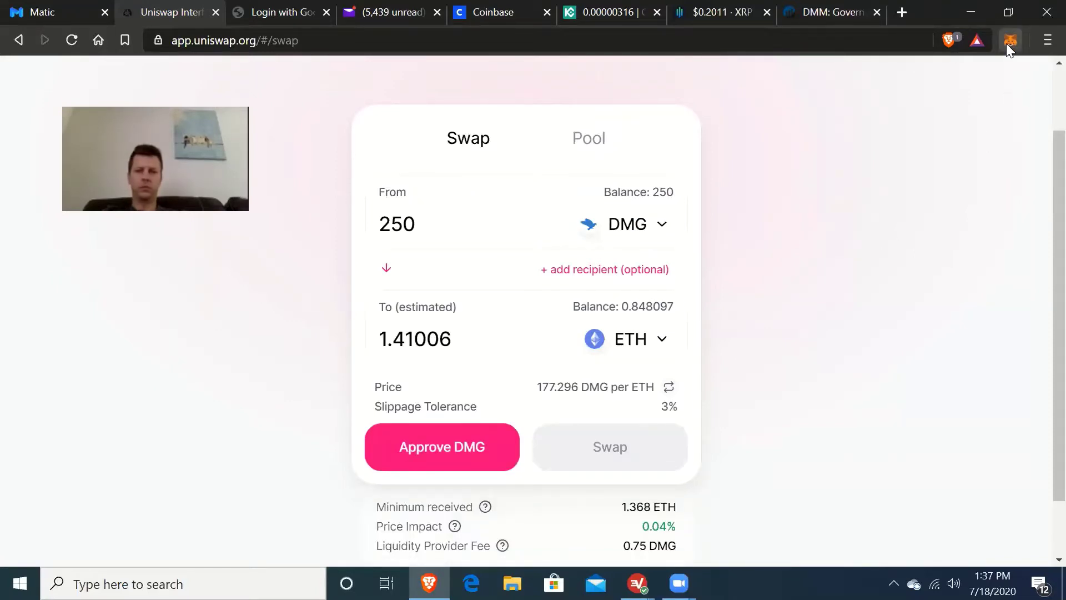